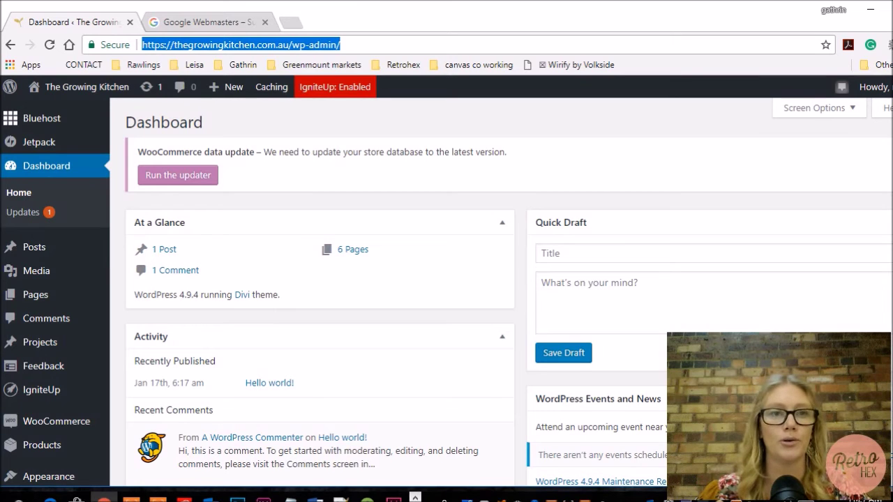
Switch to the Google Webmasters page and open Search Console
left_click(189, 23)
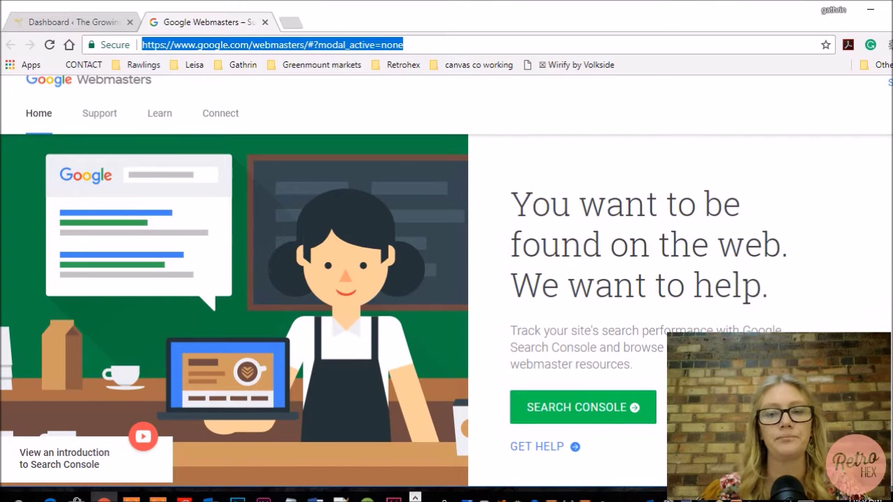
scroll(820, 237, "down", 2)
scroll(820, 238, "up", 2)
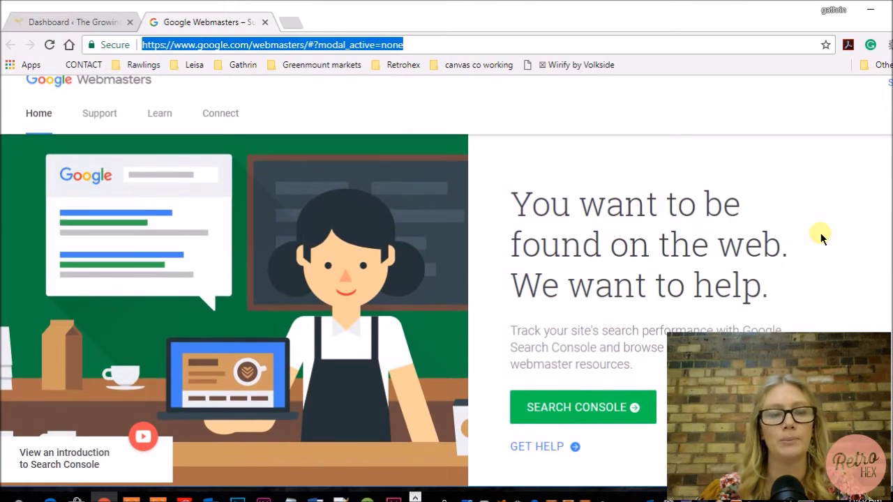
scroll(821, 238, "down", 1)
scroll(820, 238, "down", 1)
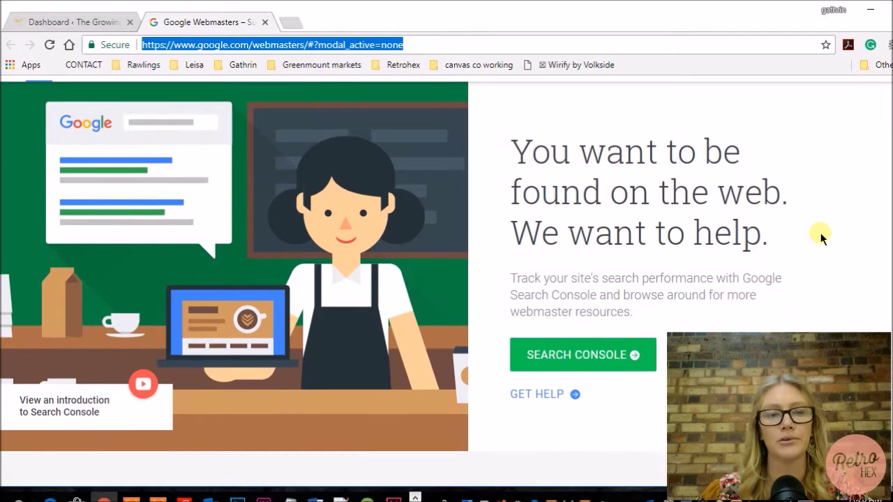
scroll(820, 238, "down", 1)
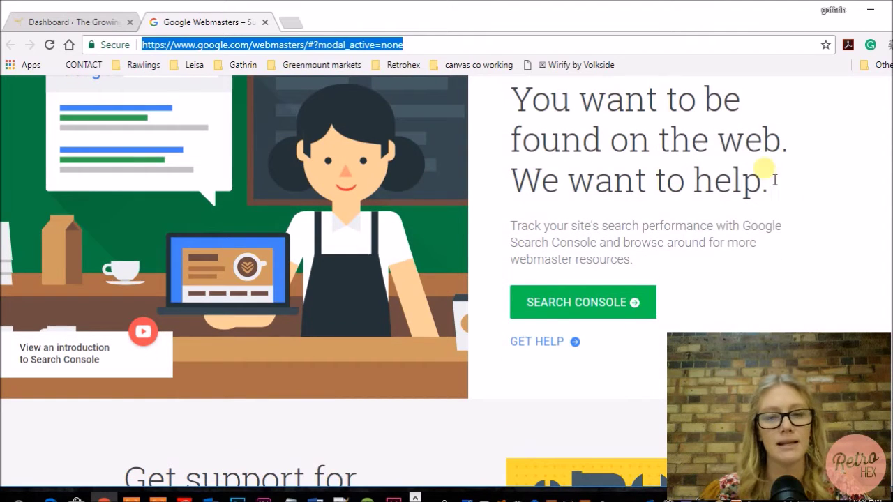
left_click(596, 302)
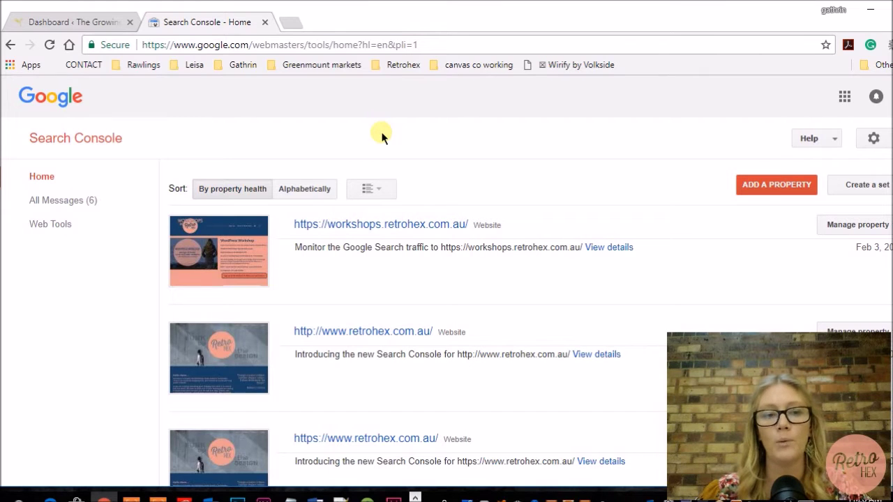
Start adding a property in Search Console and choose Website as its type
scroll(381, 137, "down", 1)
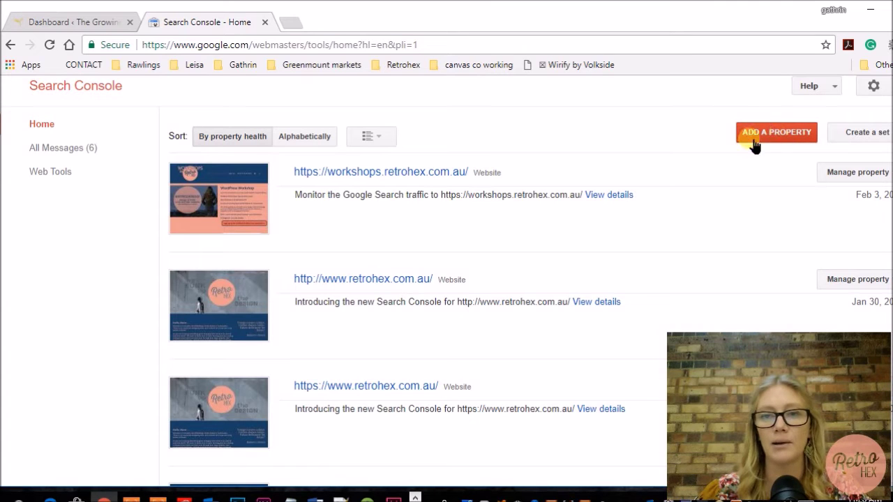
scroll(472, 171, "down", 3)
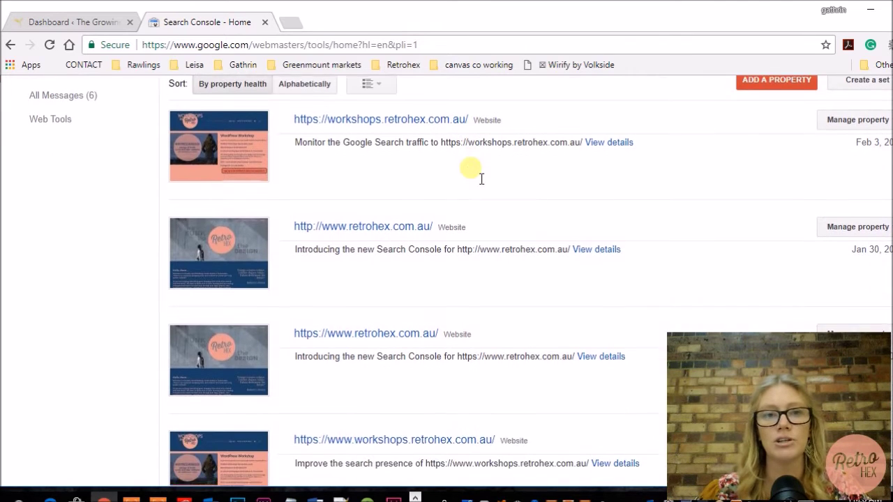
scroll(484, 348, "up", 3)
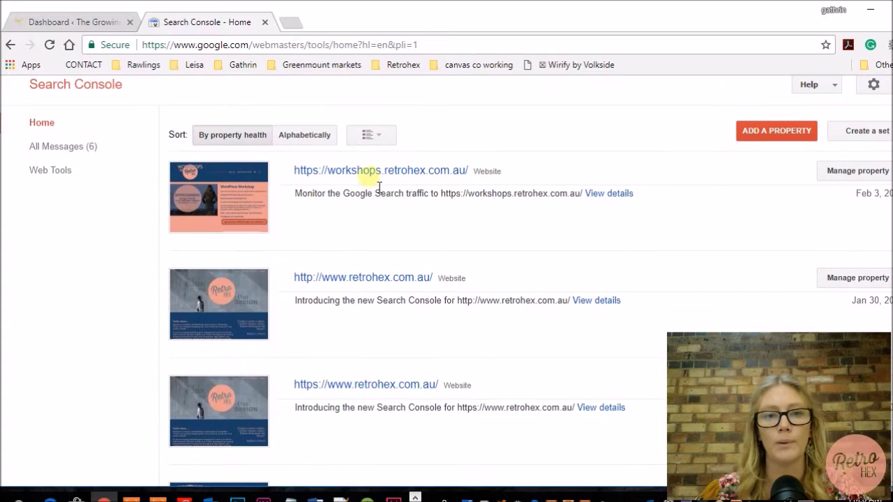
scroll(414, 343, "down", 3)
scroll(417, 340, "up", 3)
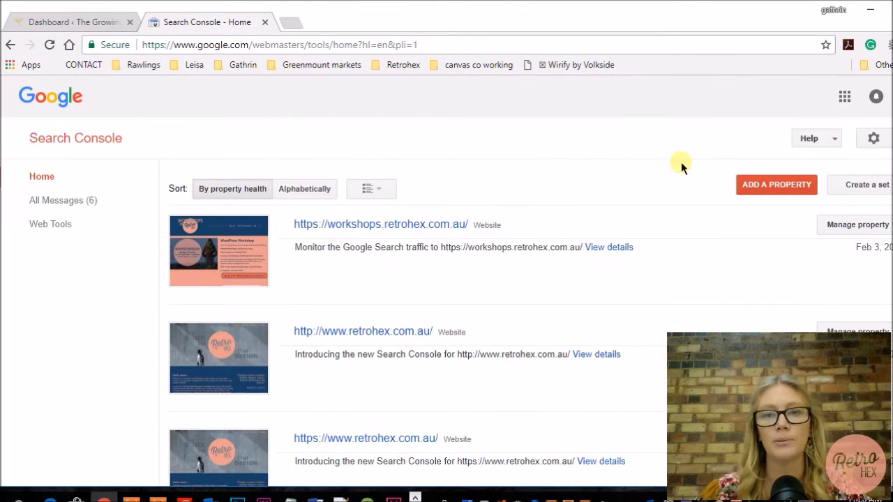
left_click(772, 184)
left_click(320, 290)
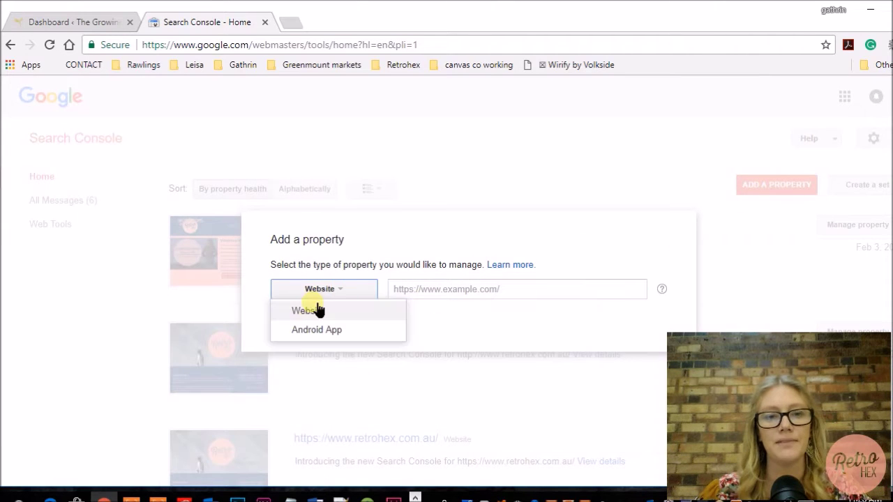
left_click(314, 309)
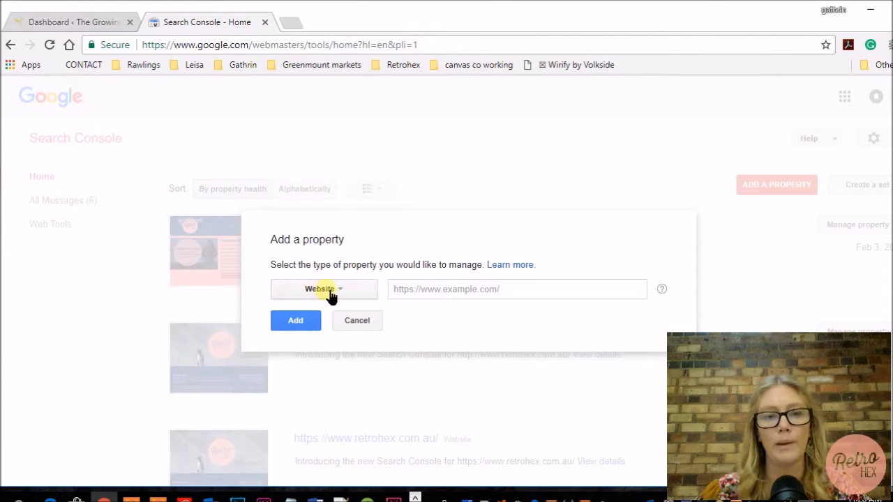
left_click(412, 291)
type("ht")
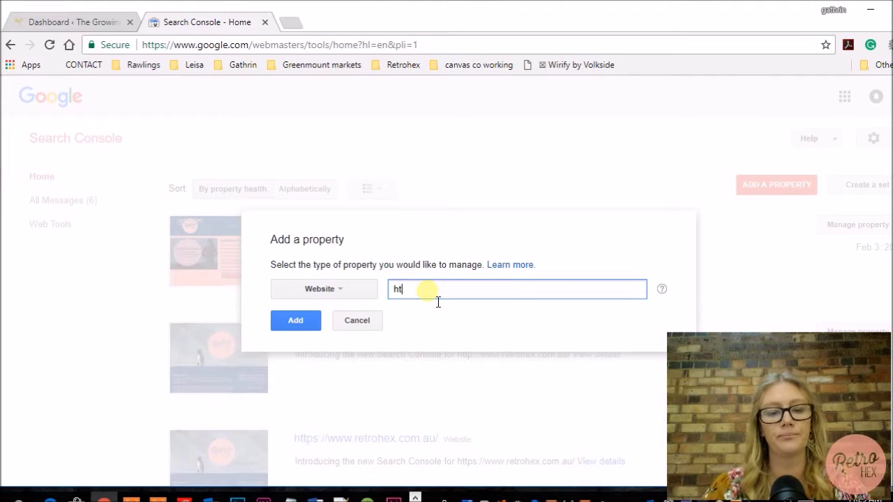
type("tps://")
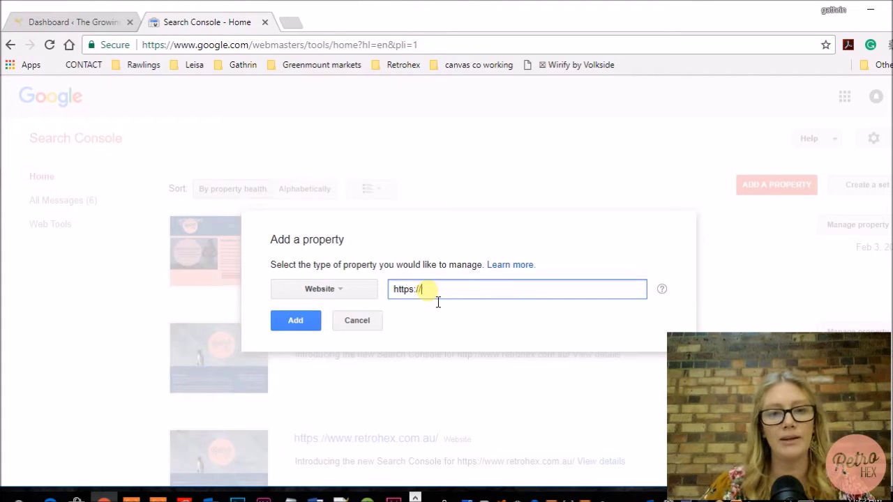
type("www.thegrowingkitchen.com.au")
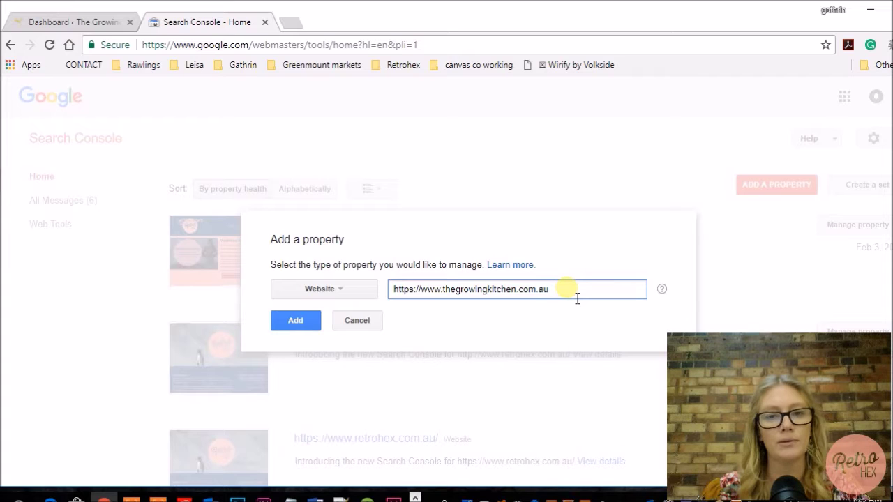
left_click(302, 325)
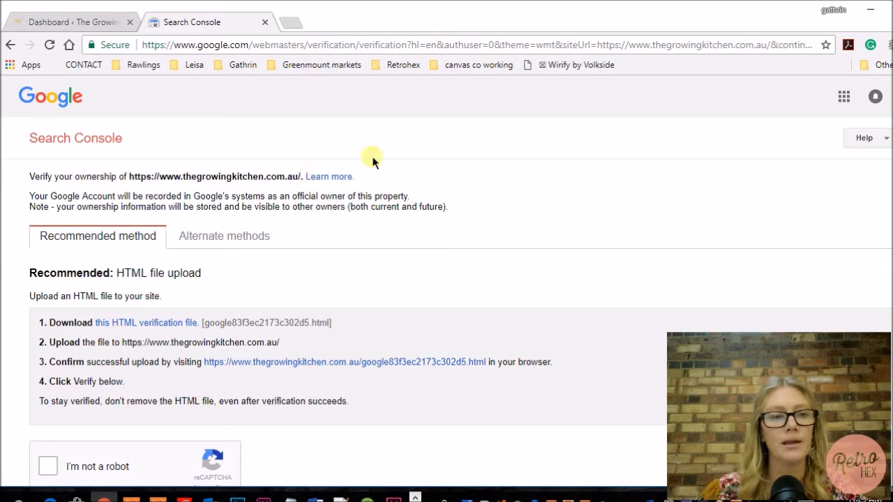
scroll(440, 150, "down", 1)
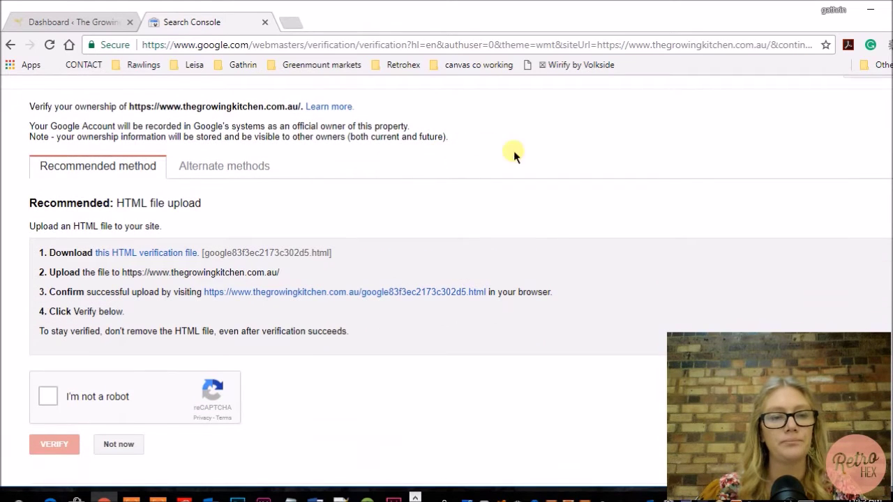
left_click(235, 170)
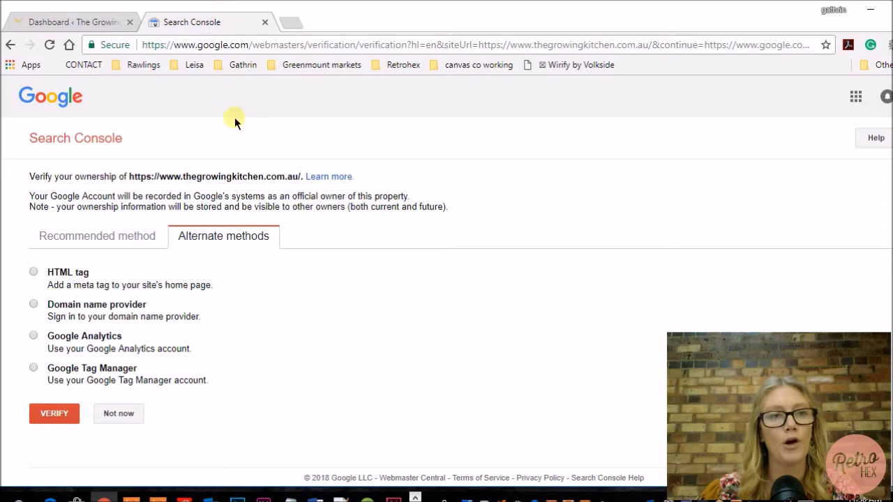
Switch to The Growing Kitchen's WordPress admin and look through its installed plugins
left_click(76, 22)
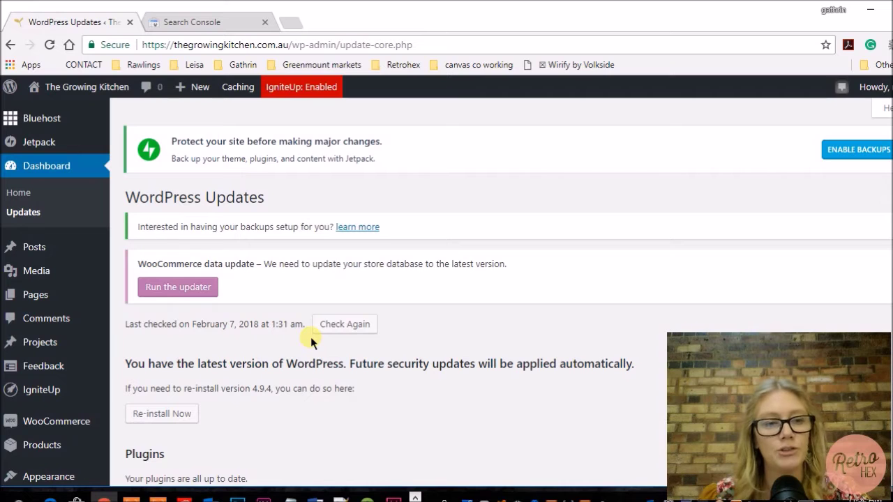
mouse_move(81, 90)
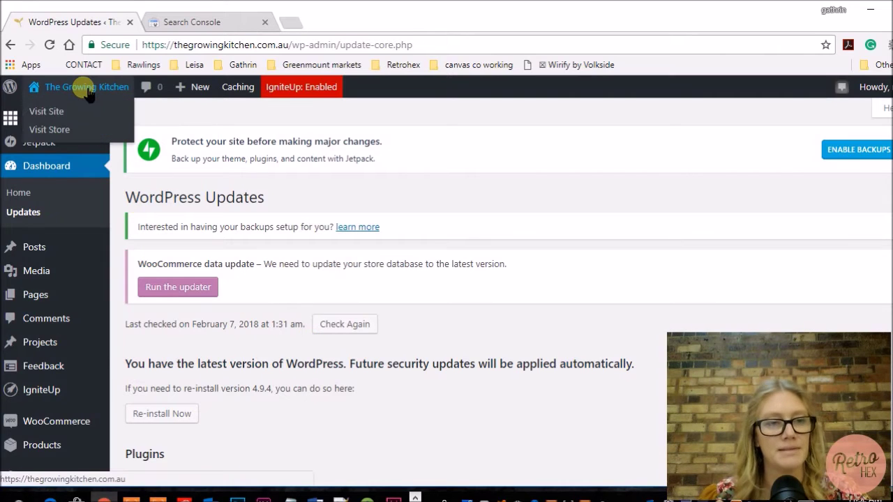
scroll(55, 286, "down", 3)
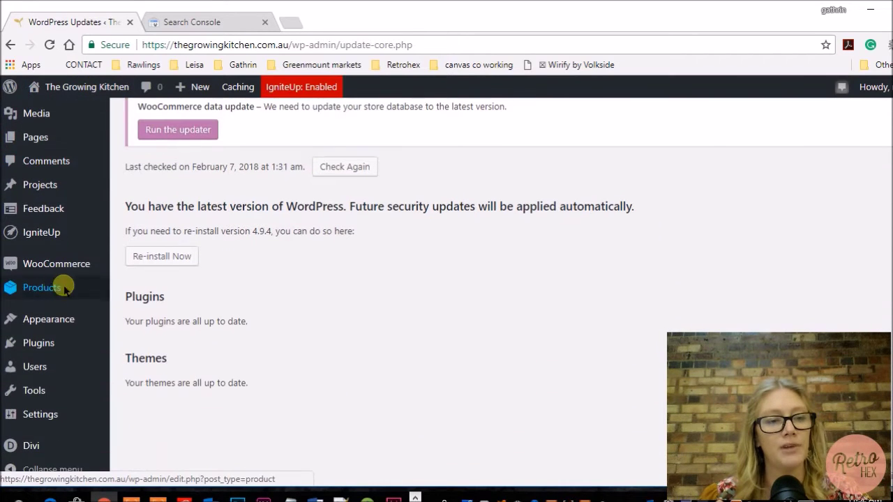
mouse_move(61, 346)
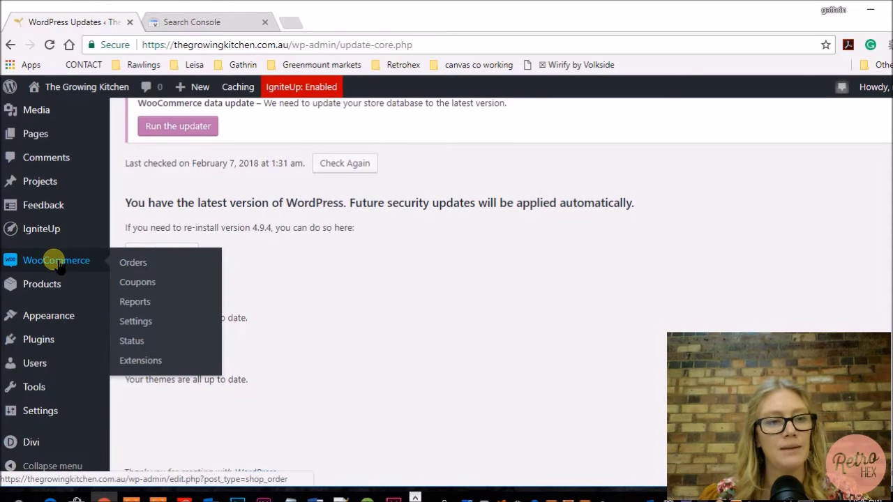
left_click(52, 341)
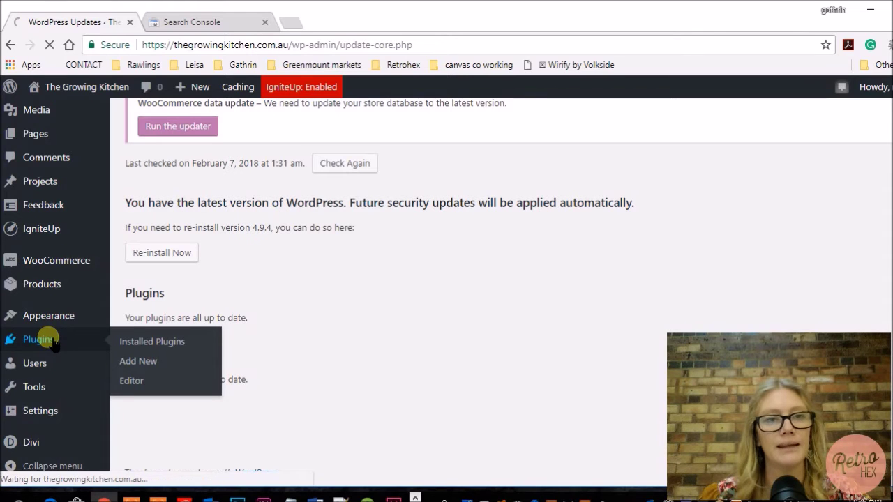
scroll(381, 245, "down", 5)
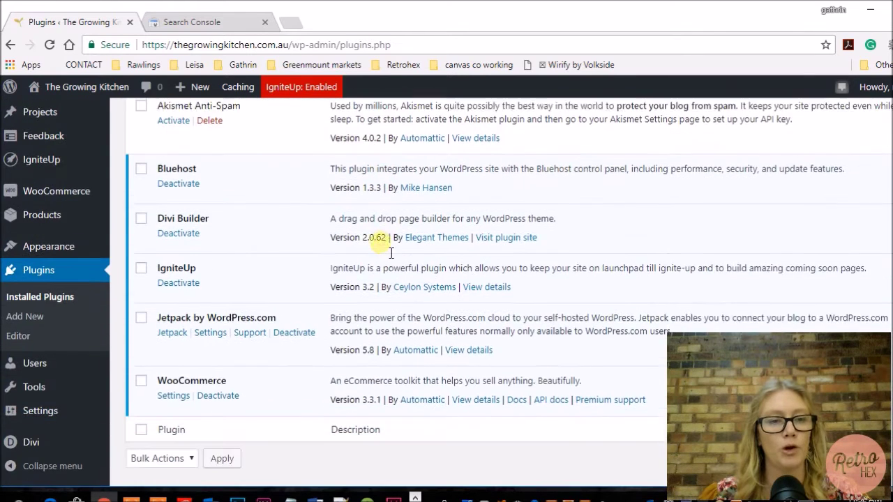
scroll(390, 253, "up", 5)
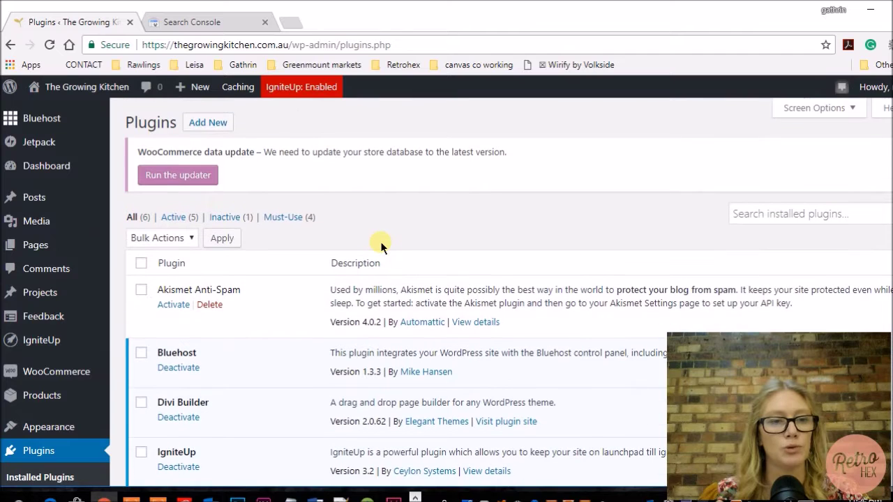
scroll(374, 249, "down", 5)
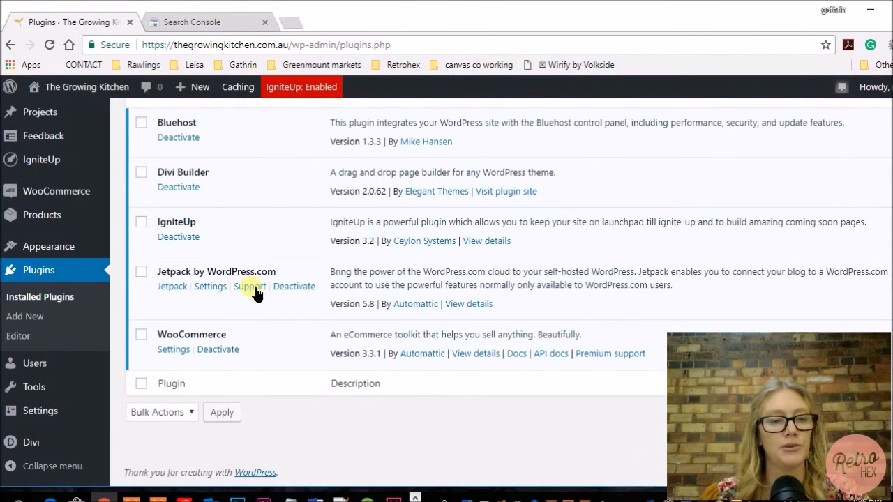
scroll(251, 289, "up", 5)
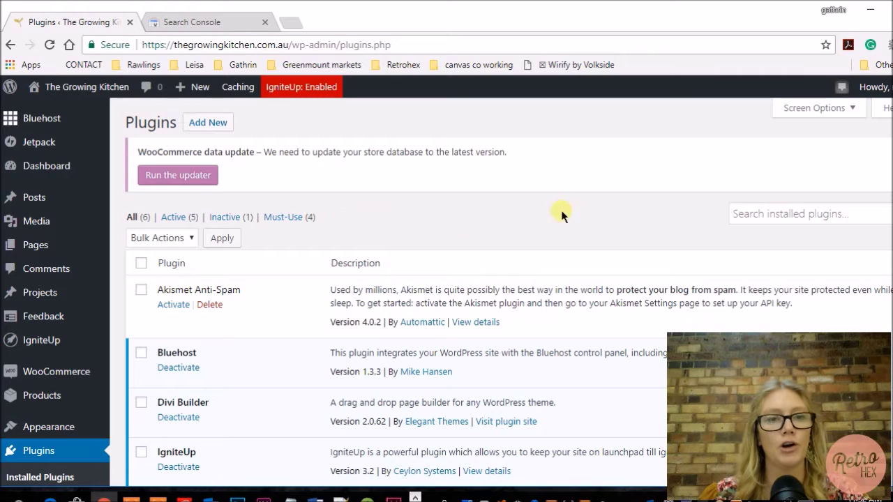
Search for "yoast" among the new plugins available to add
left_click(222, 126)
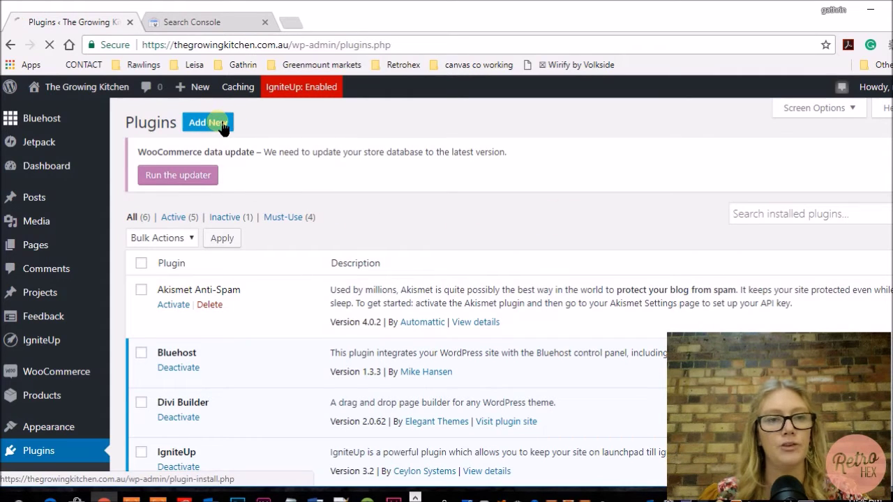
left_click(735, 232)
type("yoast")
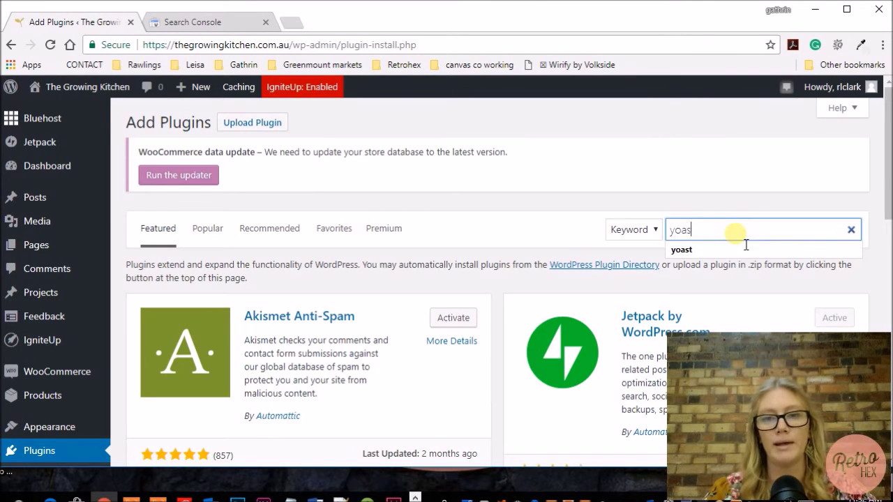
key("Return")
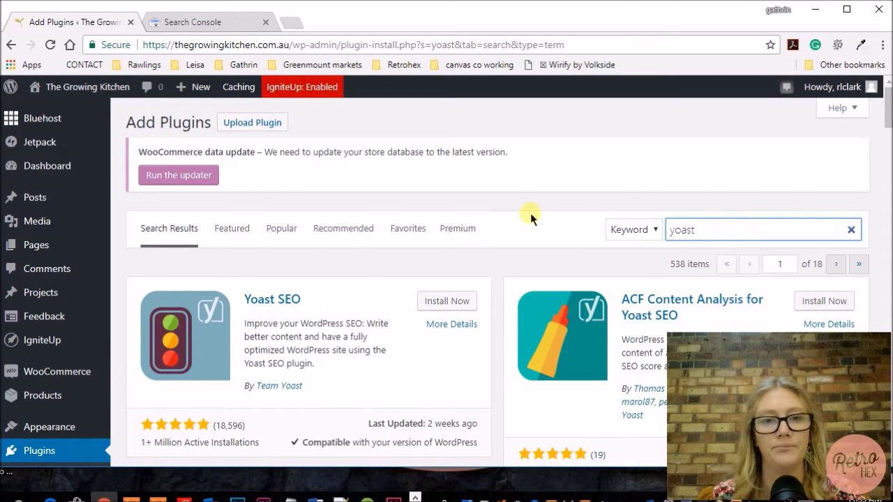
Install and activate the Yoast SEO plugin, and locate its entry among the installed plugins
scroll(530, 216, "down", 2)
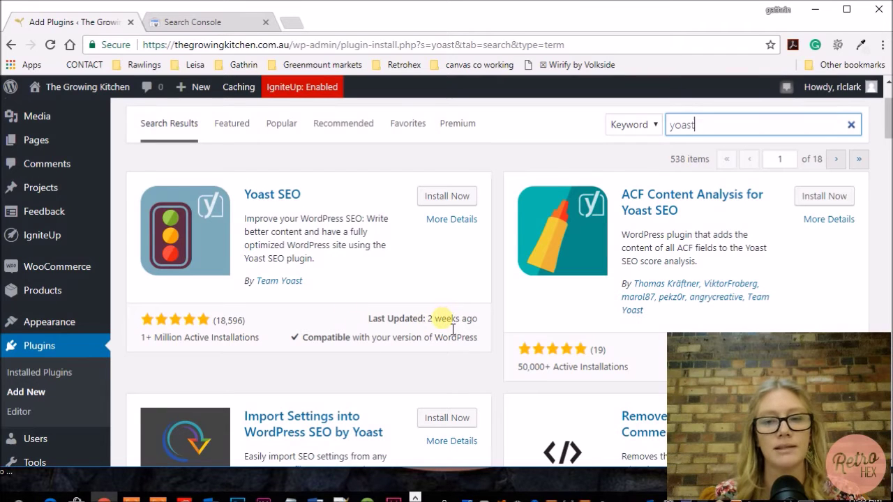
scroll(443, 318, "up", 1)
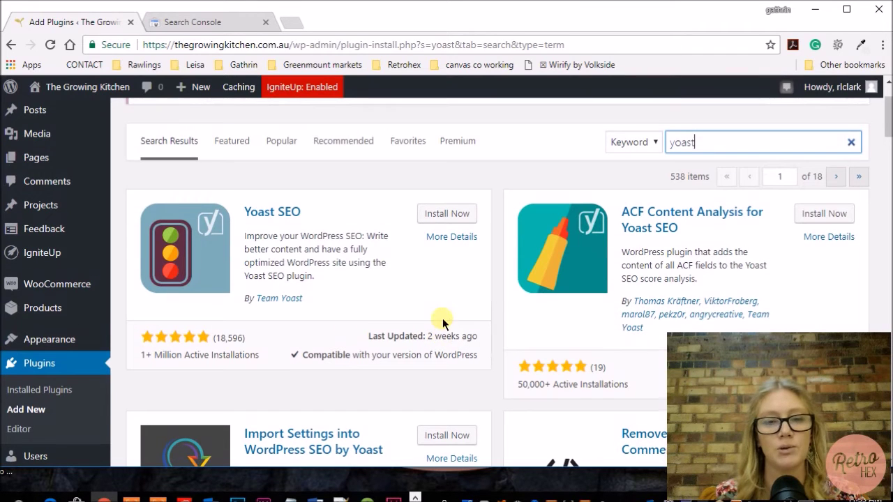
left_click(453, 216)
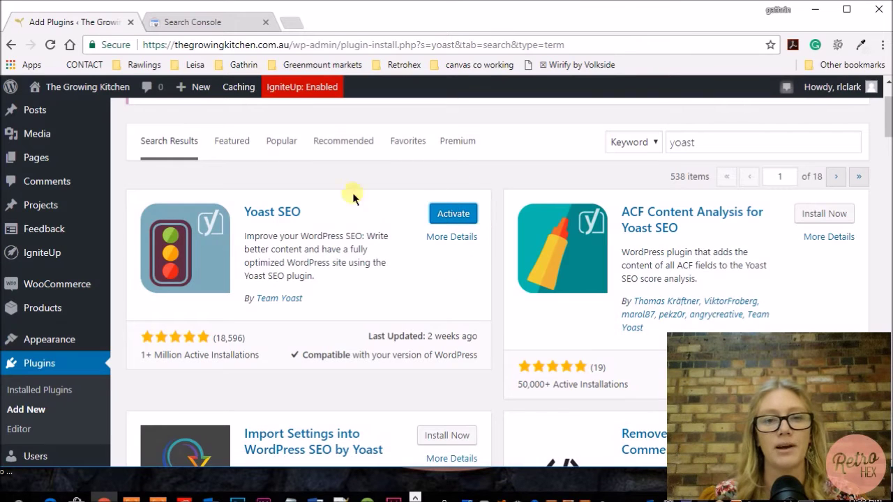
left_click(460, 220)
scroll(334, 193, "down", 5)
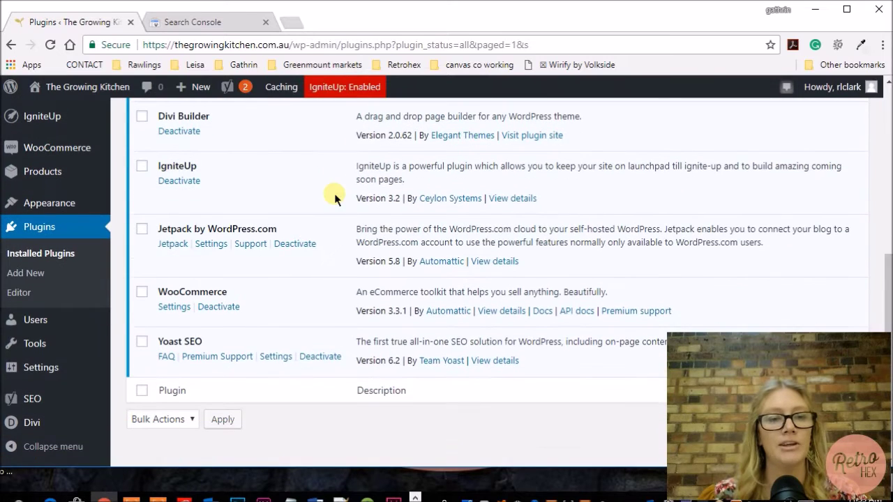
scroll(334, 193, "down", 1)
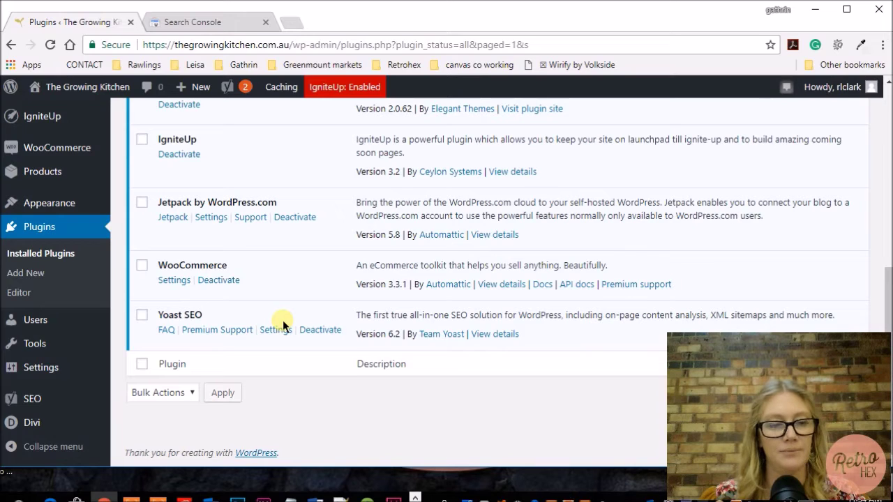
mouse_move(78, 94)
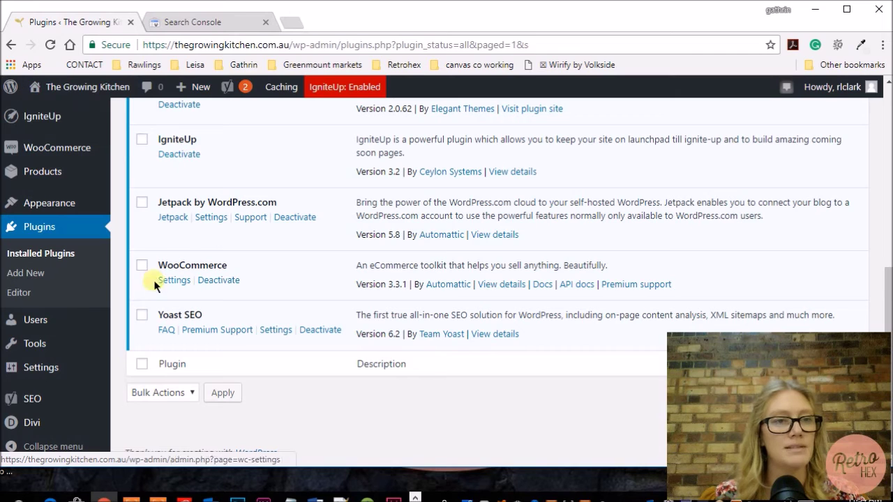
Open the Yoast SEO plugin's general settings dashboard
scroll(41, 119, "up", 2)
scroll(42, 129, "up", 4)
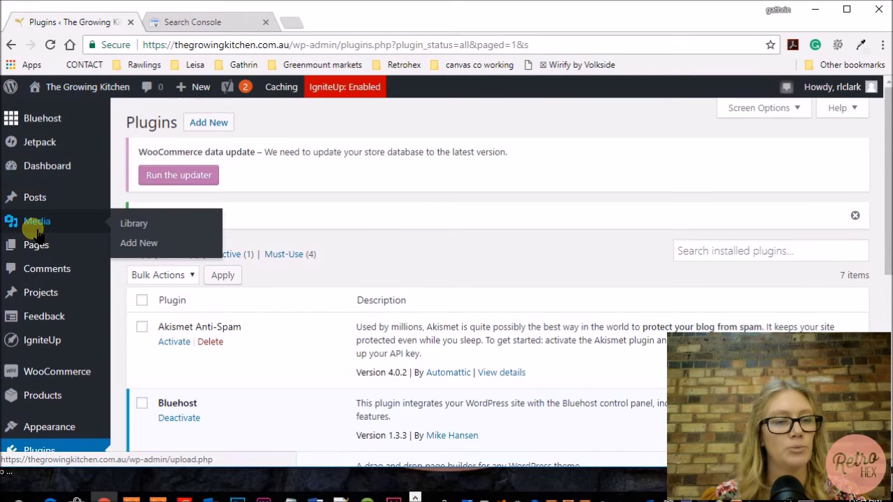
scroll(32, 229, "down", 6)
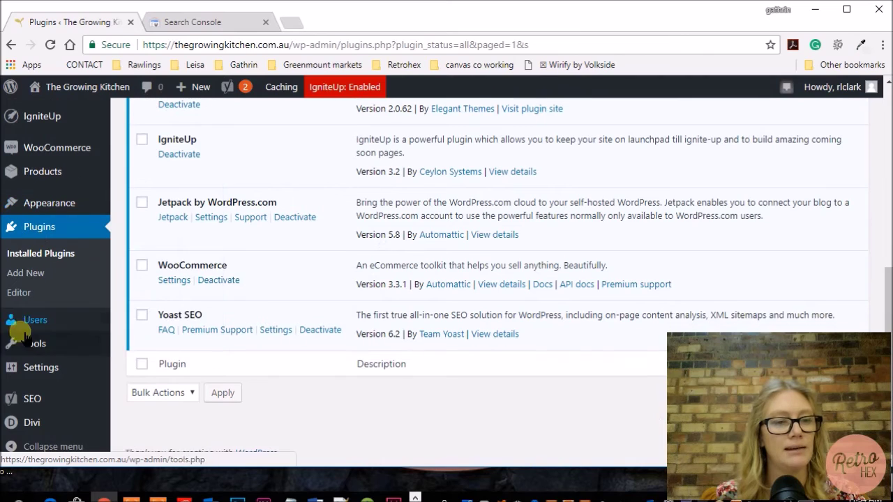
mouse_move(41, 399)
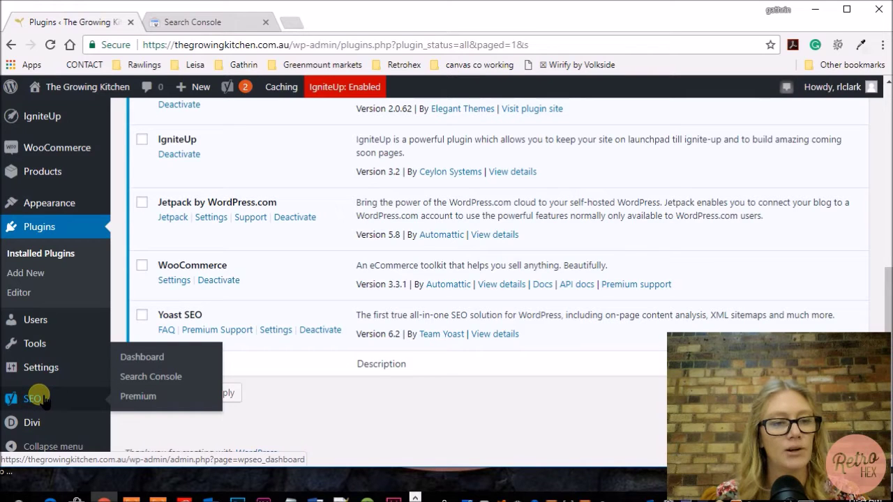
left_click(39, 398)
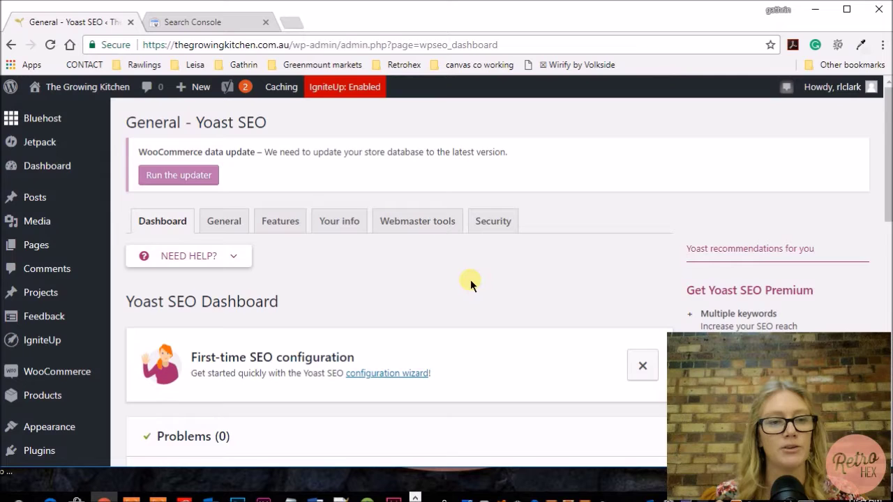
Look over the Yoast SEO dashboard, start the configuration wizard and keep the site's environment as live and ready to be indexed
scroll(470, 280, "down", 2)
scroll(133, 252, "down", 3)
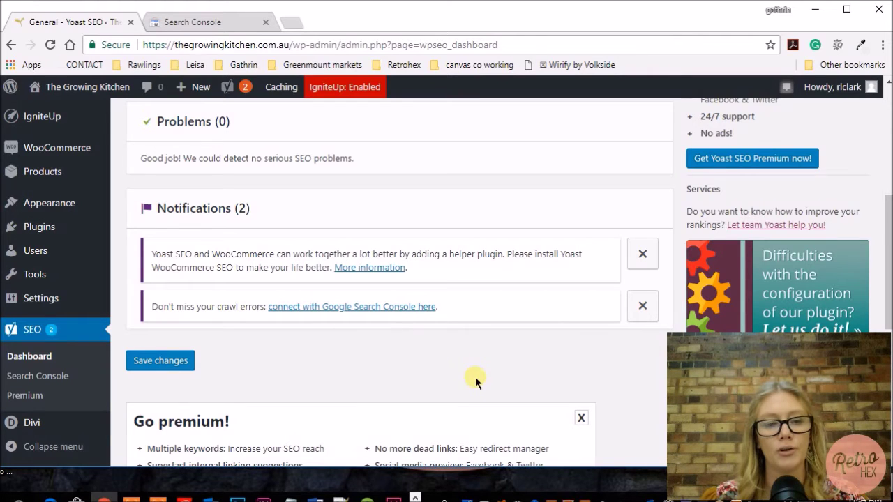
scroll(475, 380, "down", 2)
scroll(475, 380, "up", 1)
scroll(475, 381, "up", 6)
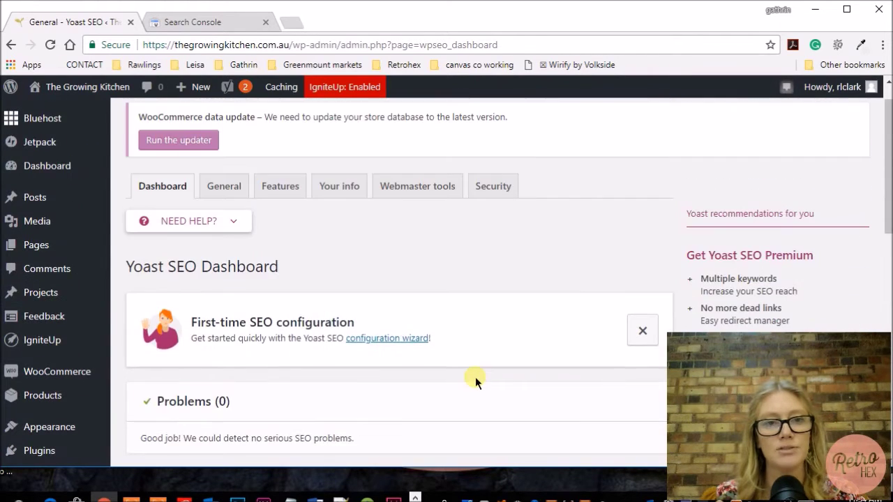
scroll(474, 377, "down", 2)
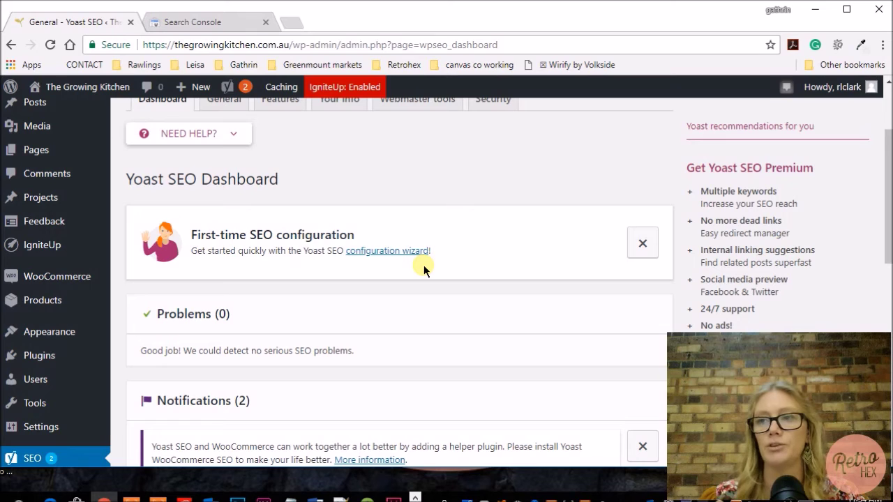
left_click(386, 256)
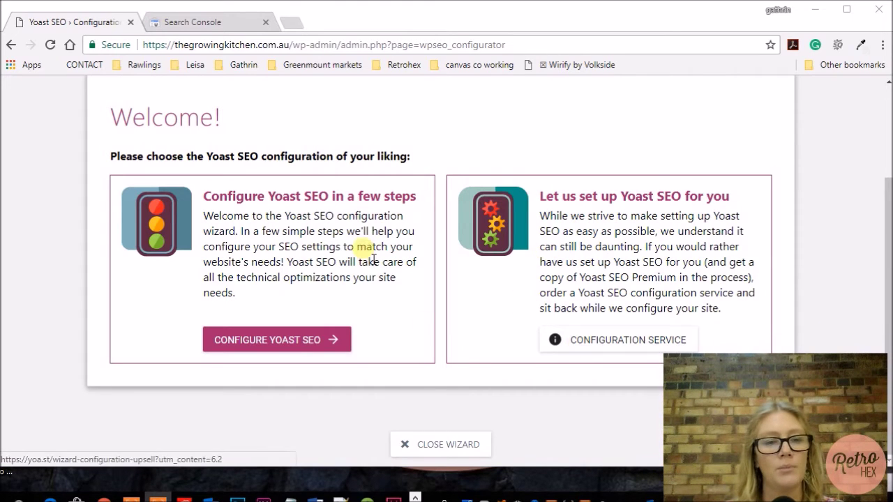
left_click(275, 346)
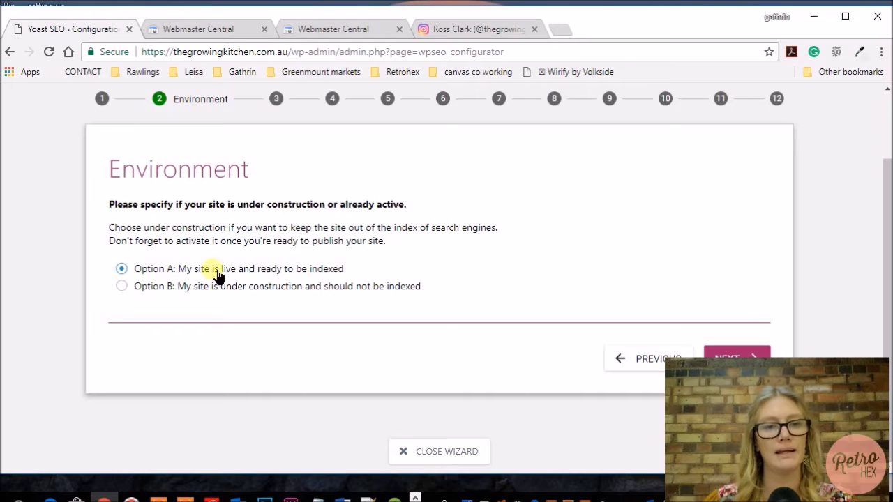
left_click(757, 428)
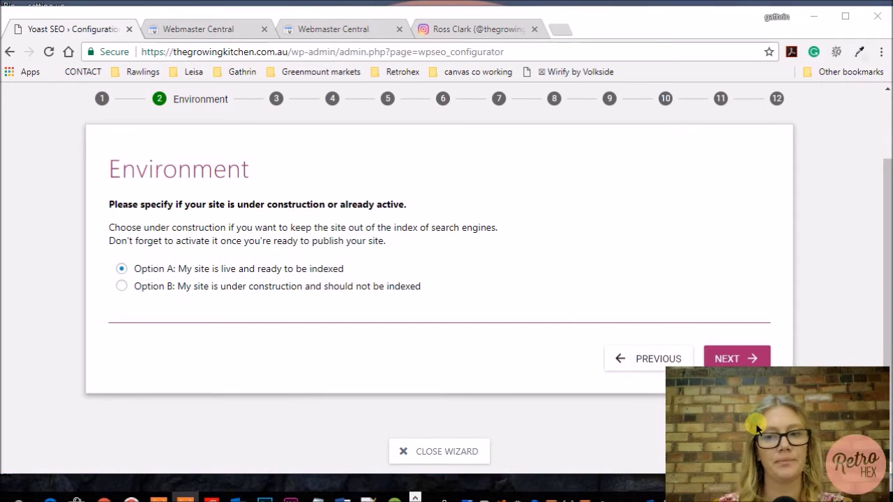
left_click_drag(756, 427, 758, 445)
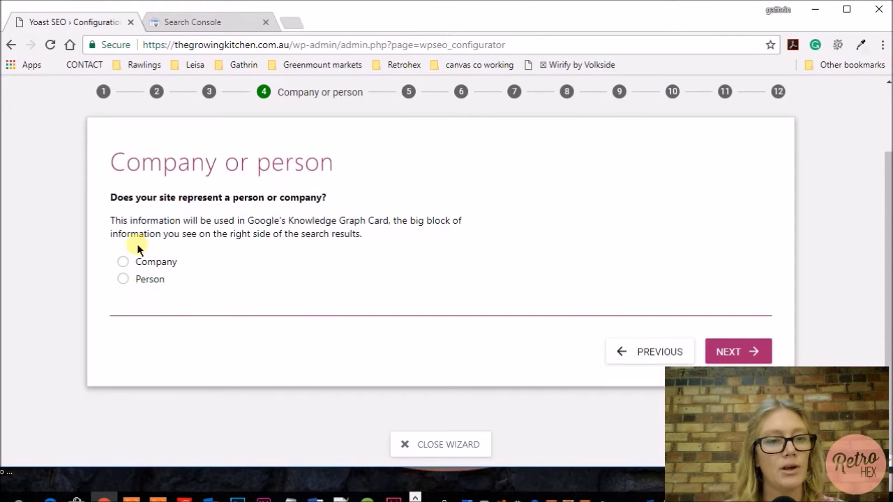
Specify that the site represents a company and enter The Growing Kitchen as the company name
left_click(123, 262)
scroll(208, 242, "down", 1)
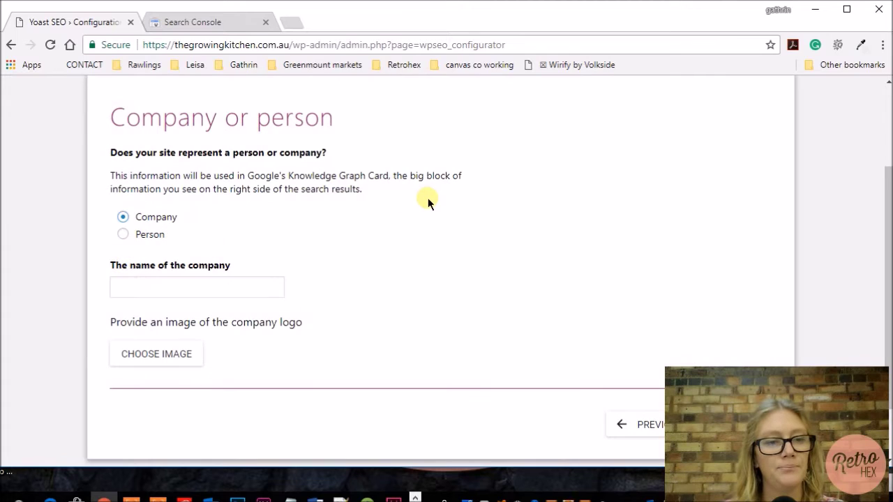
left_click(272, 291)
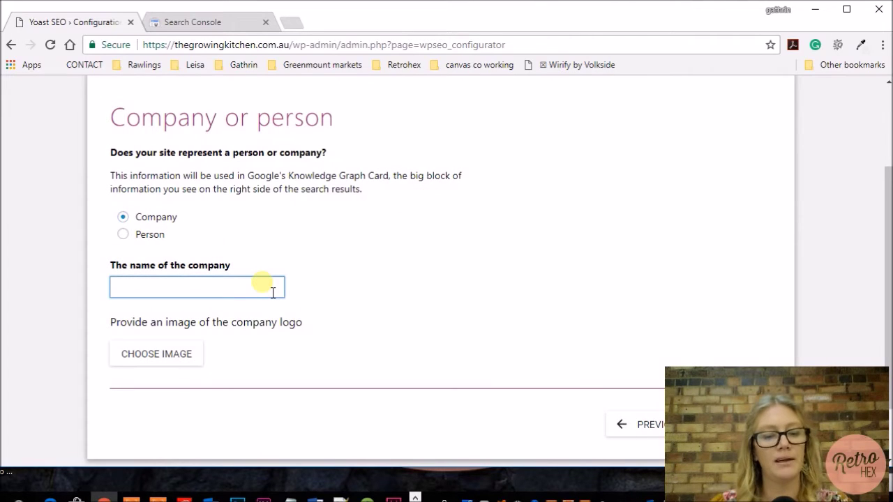
type("The Growing Kitchen")
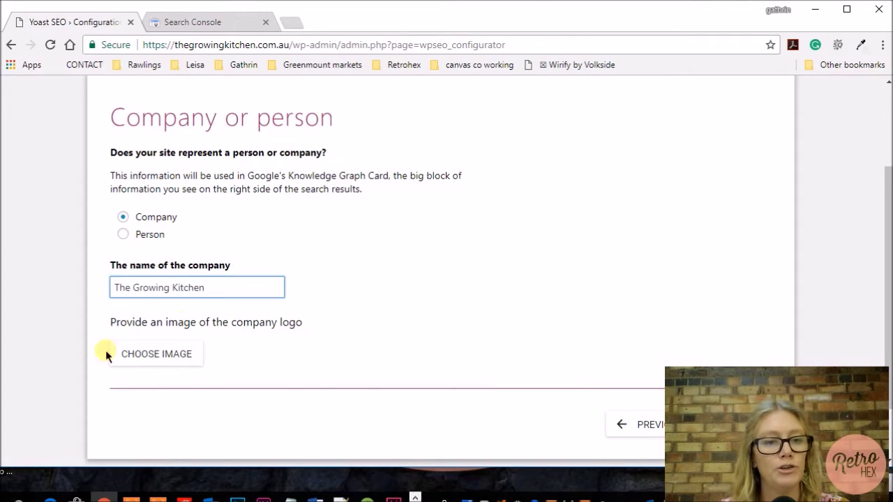
Use the GK-logo image from the media library as the company logo and continue to the social profiles
left_click(166, 358)
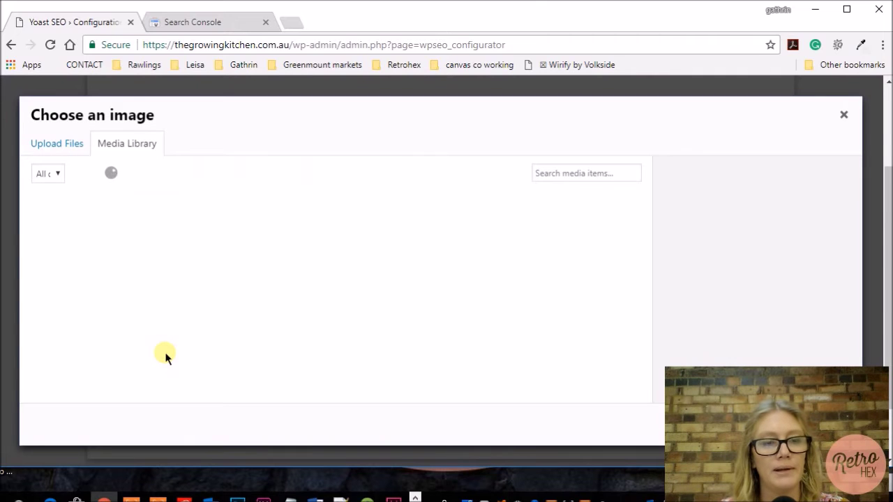
left_click(590, 239)
scroll(815, 272, "down", 2)
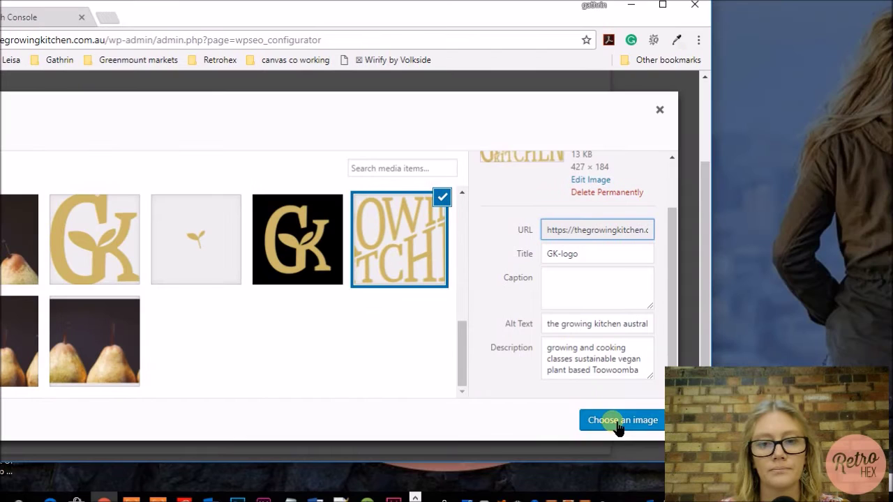
left_click(619, 423)
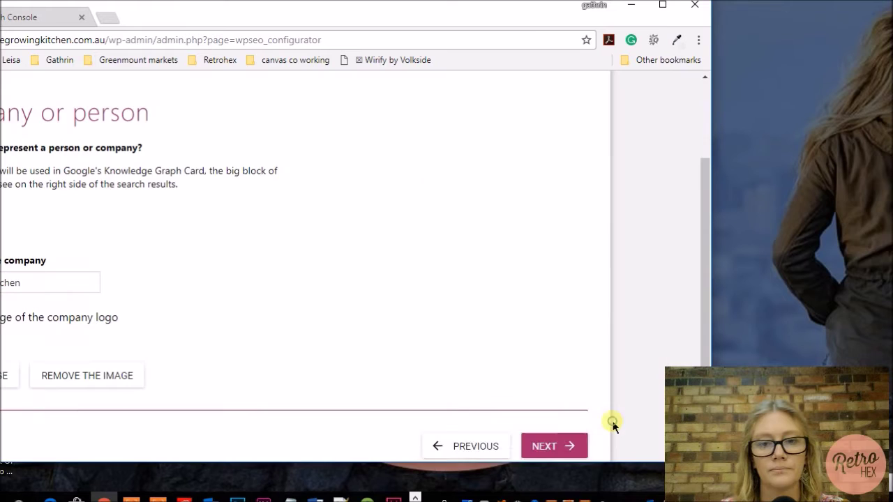
left_click_drag(448, 21, 624, 24)
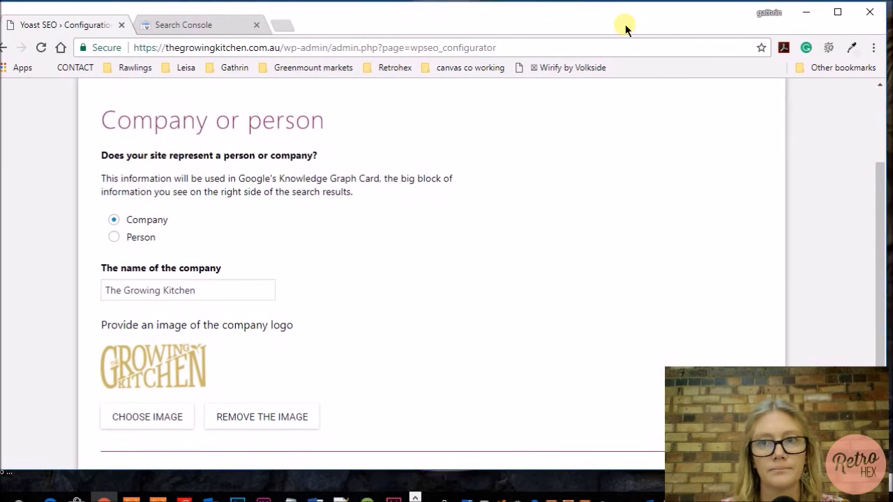
scroll(160, 165, "down", 2)
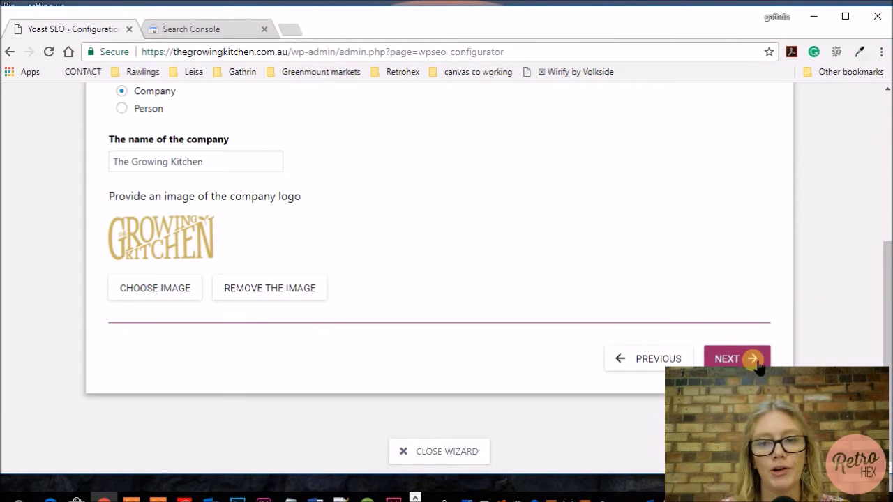
left_click(729, 356)
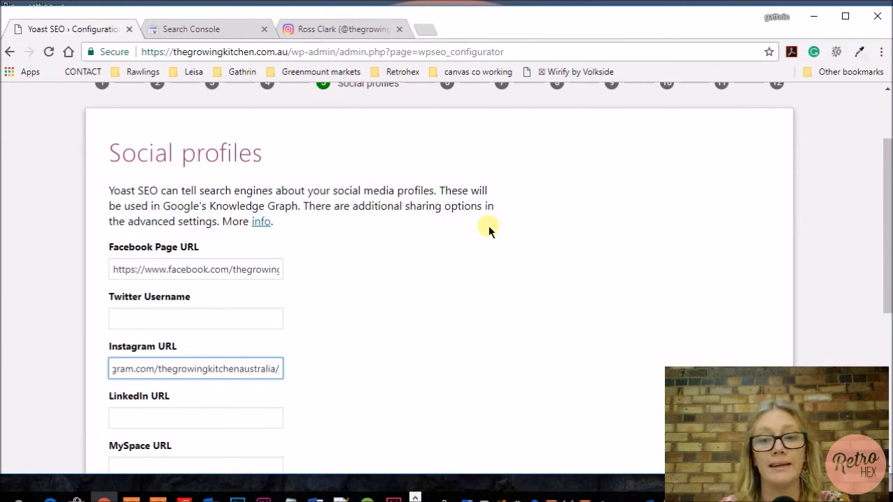
Check the social profiles with the Facebook and Instagram URLs filled in and continue to the post type visibility settings
scroll(488, 230, "down", 1)
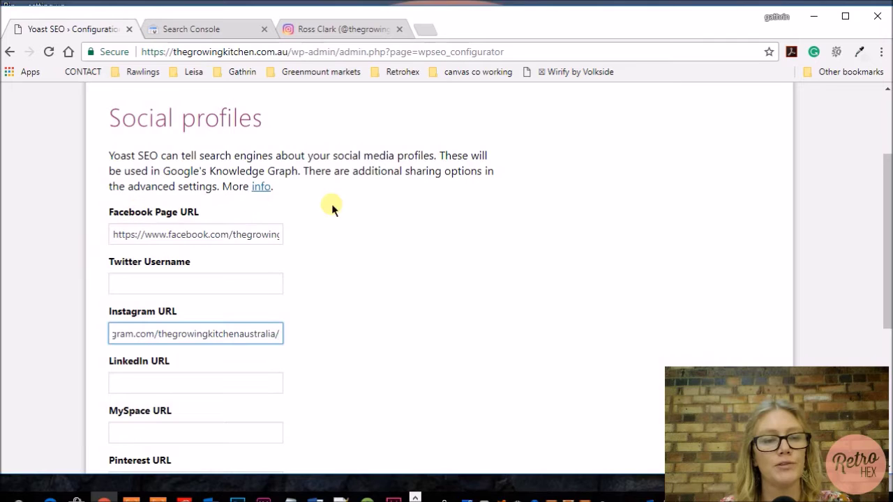
scroll(343, 204, "down", 4)
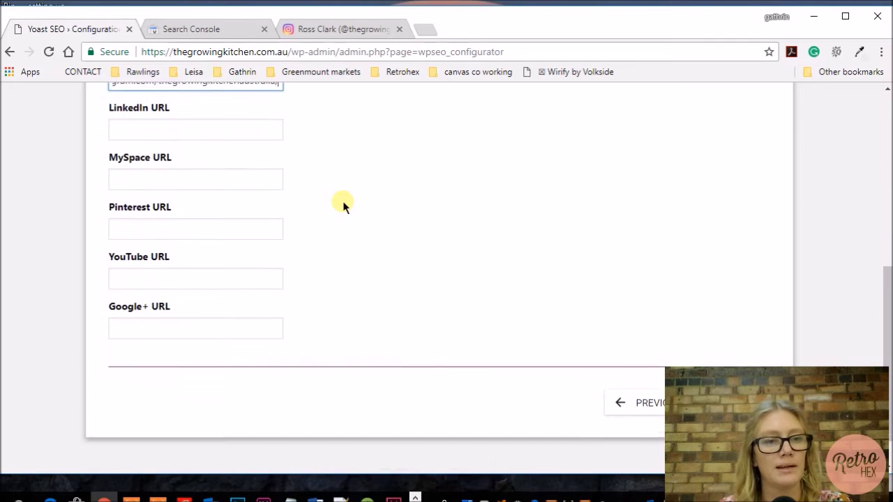
scroll(342, 204, "down", 1)
left_click(736, 357)
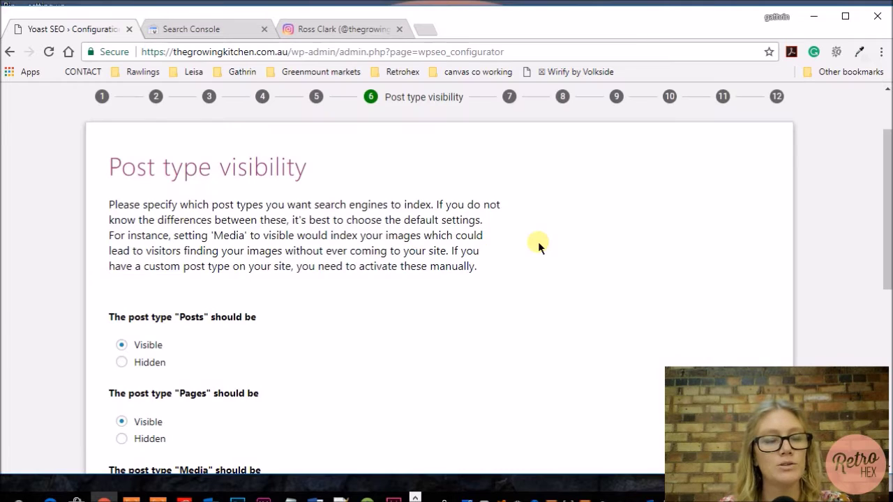
Review and keep the default post type visibility settings, and answer No to the site having multiple authors
scroll(538, 242, "down", 1)
scroll(489, 246, "down", 1)
scroll(489, 245, "down", 1)
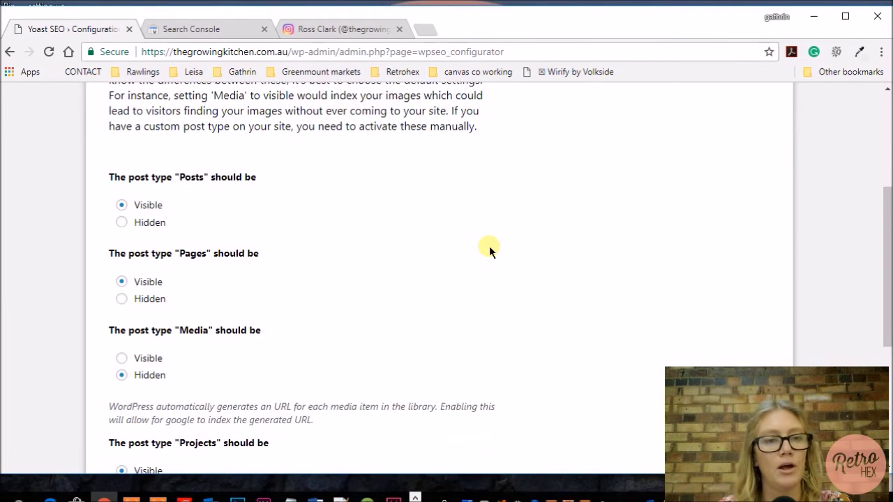
scroll(489, 245, "up", 2)
scroll(489, 245, "down", 1)
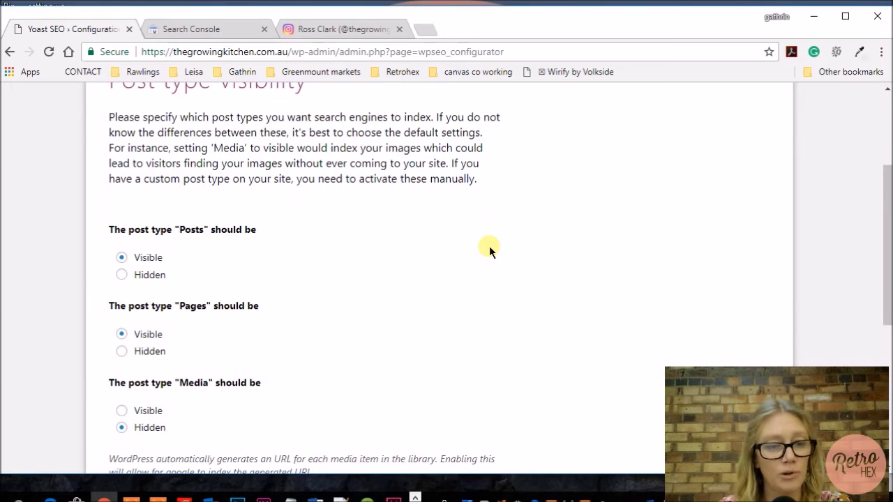
scroll(489, 246, "down", 1)
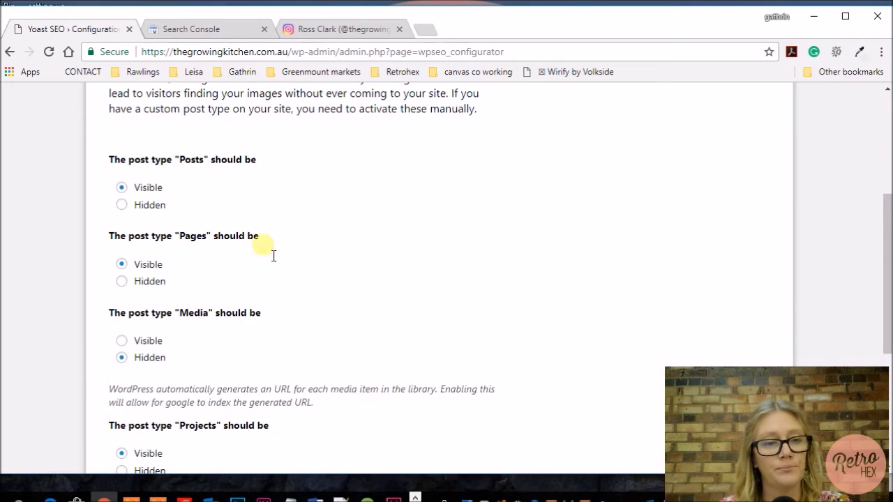
scroll(393, 306, "down", 1)
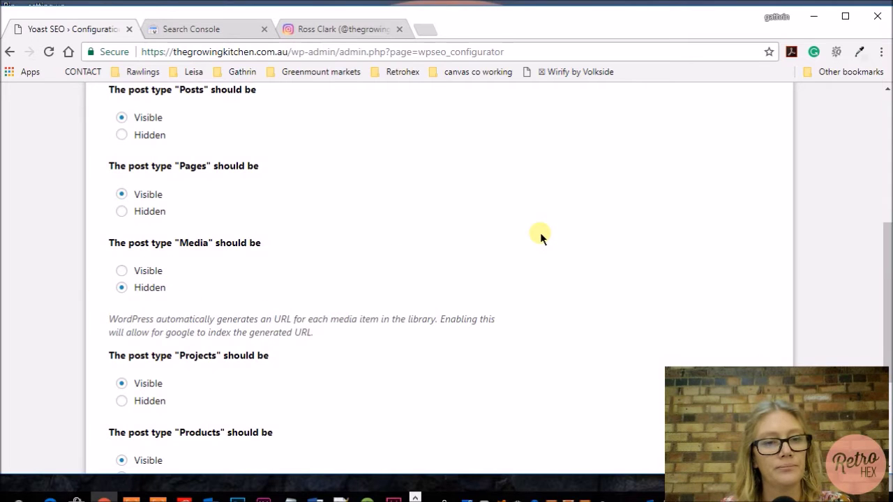
scroll(541, 234, "down", 3)
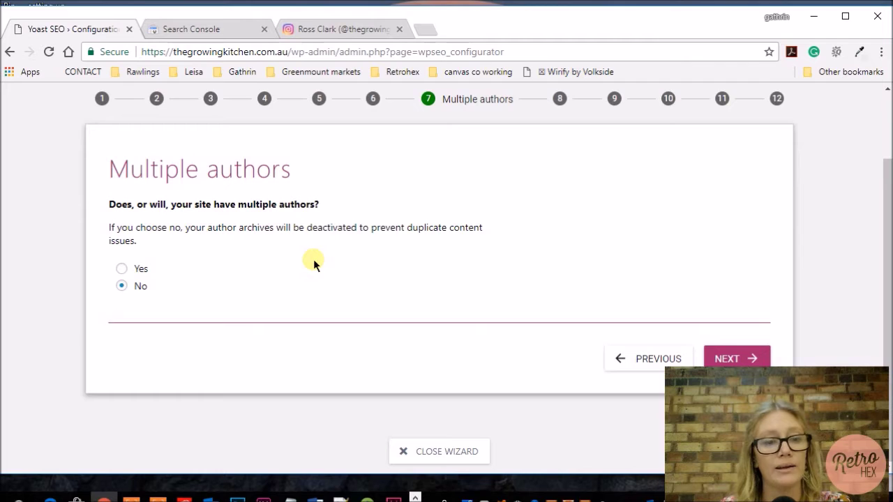
left_click(122, 279)
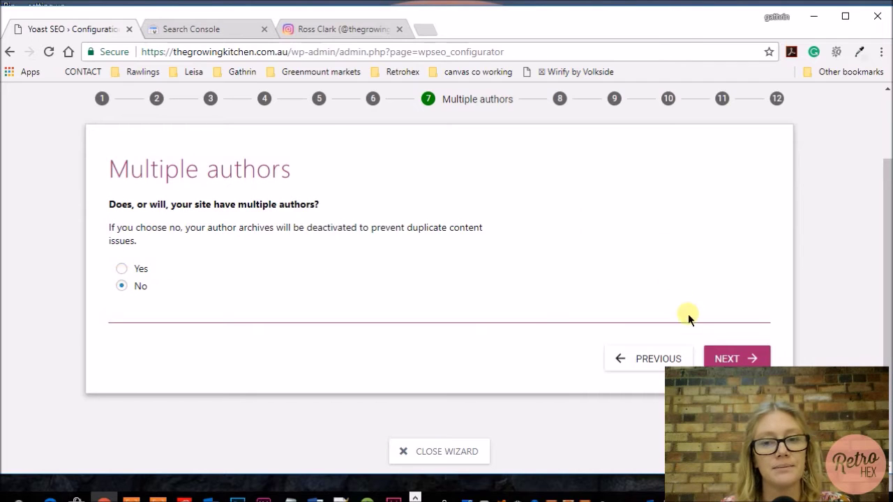
left_click(727, 358)
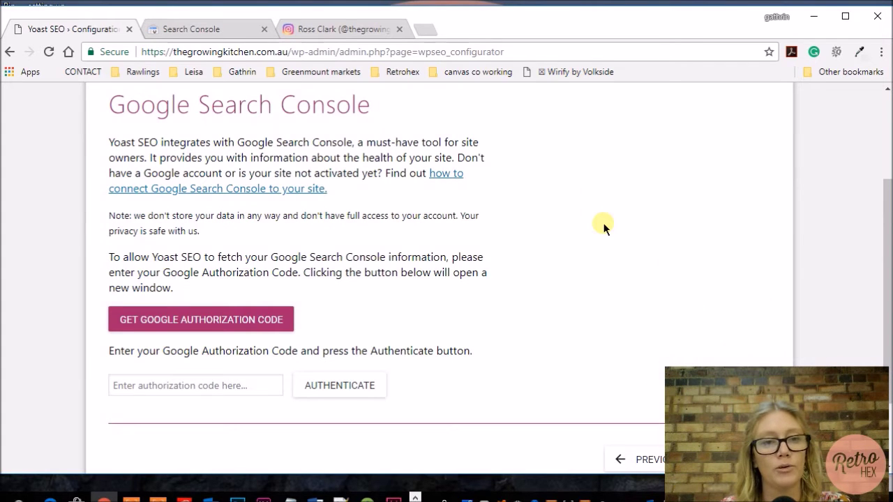
Request a Google authorization code with the existing Google account and allow Yoast SEO to view and manage the Search Console data
scroll(603, 229, "down", 1)
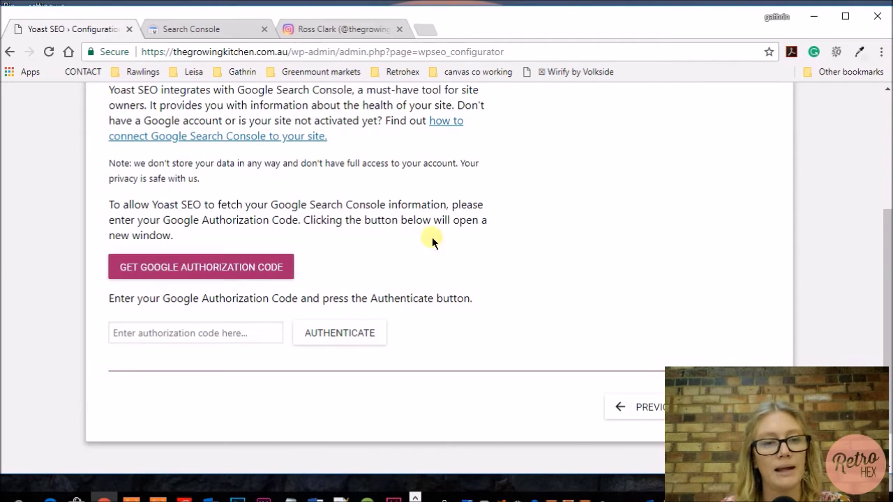
left_click(238, 274)
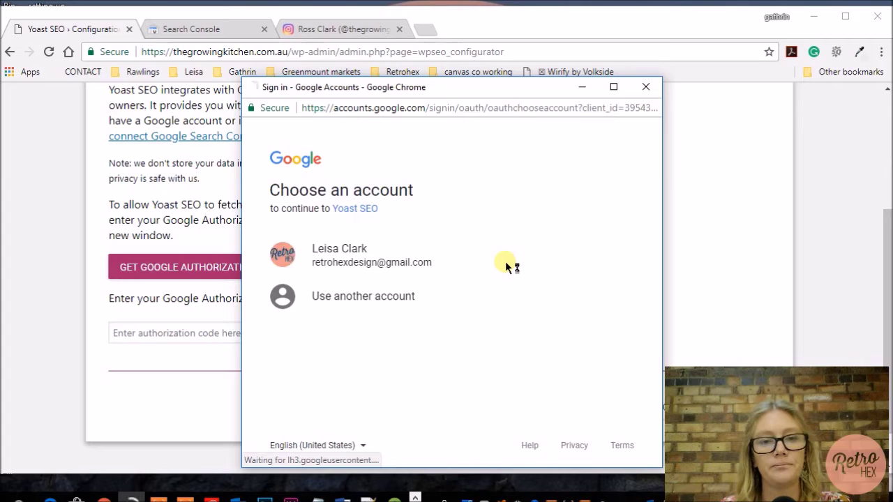
left_click(505, 261)
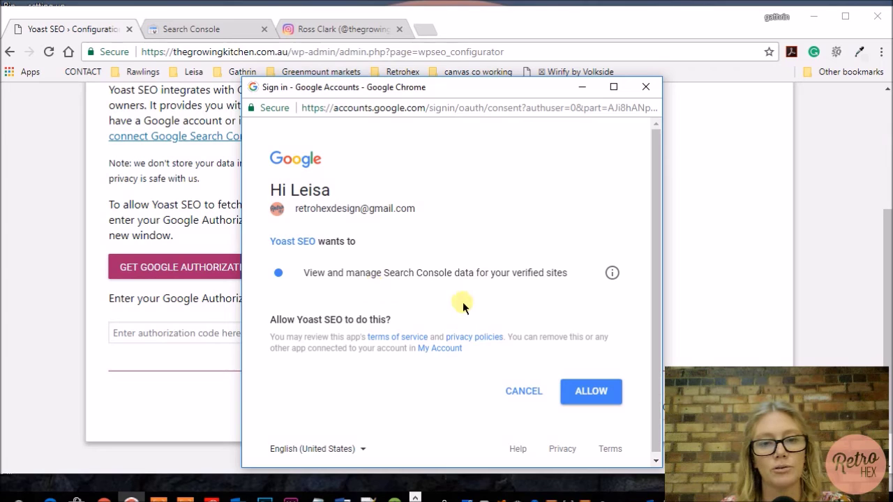
left_click(590, 401)
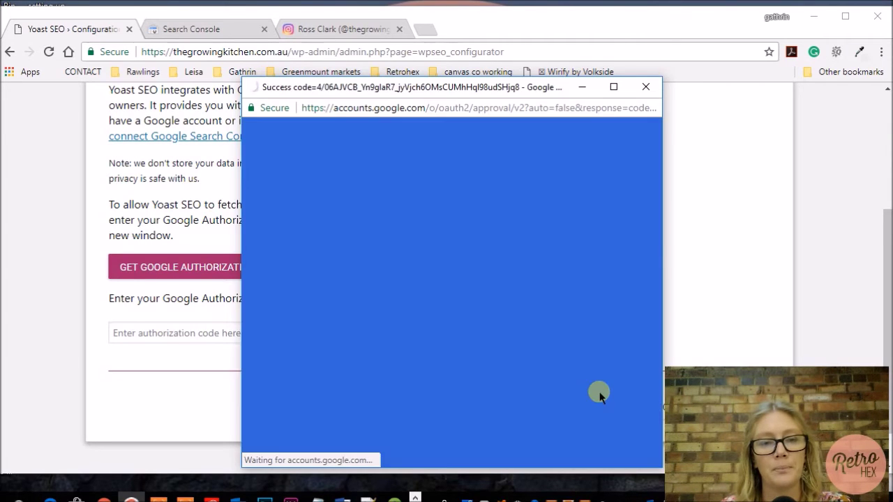
Copy the generated Google authorization code into the wizard's authorization code field and authenticate Yoast SEO with Google
left_click_drag(533, 271, 240, 272)
right_click(337, 271)
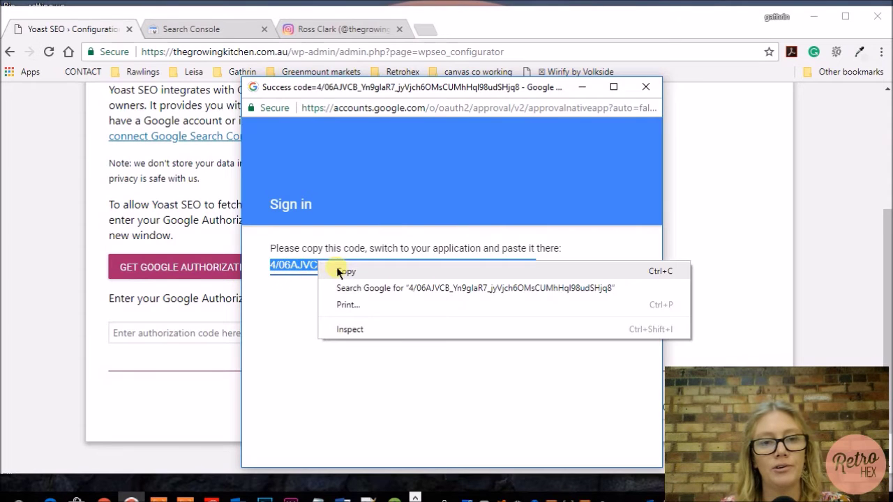
left_click(345, 271)
left_click(163, 368)
left_click(167, 338)
right_click(169, 333)
left_click(198, 231)
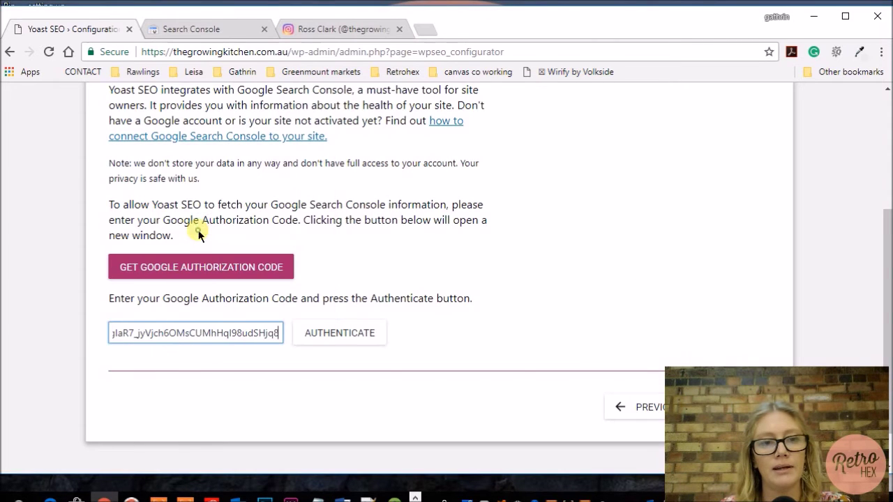
left_click(332, 333)
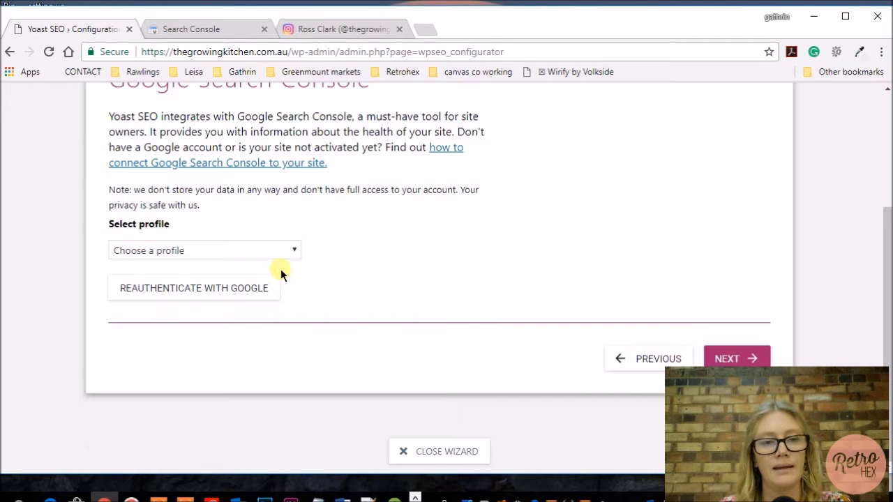
left_click(289, 252)
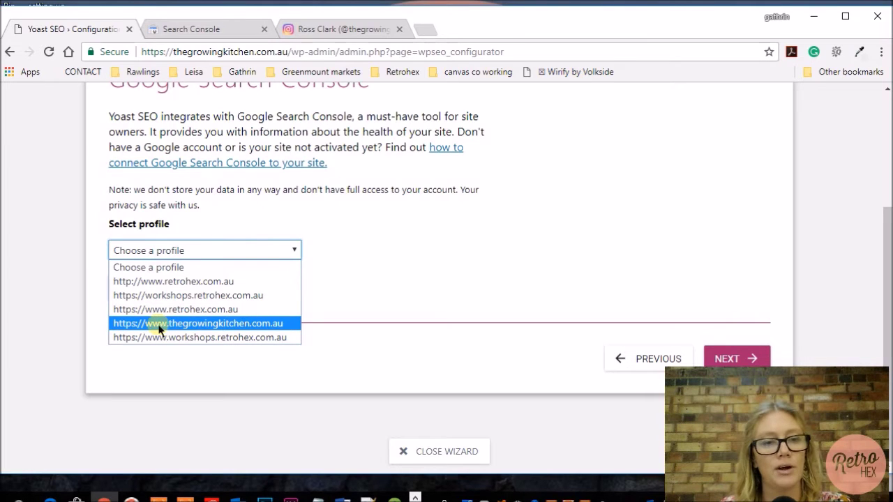
left_click(209, 324)
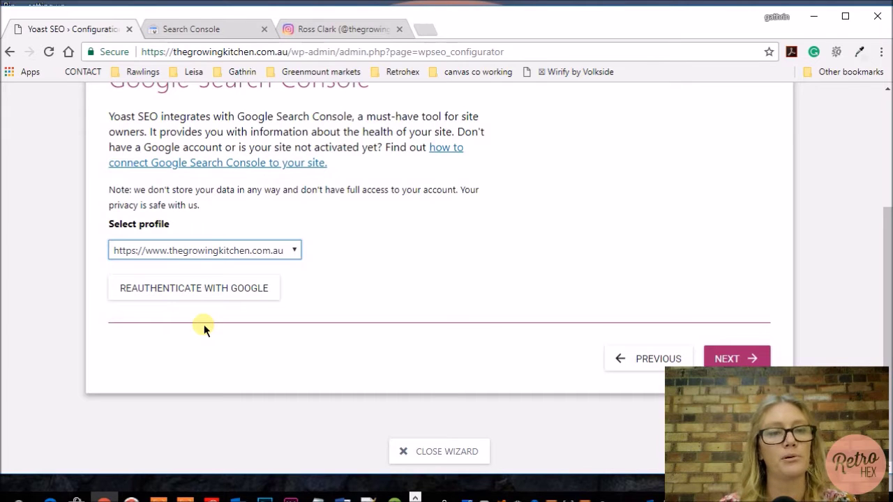
left_click(202, 32)
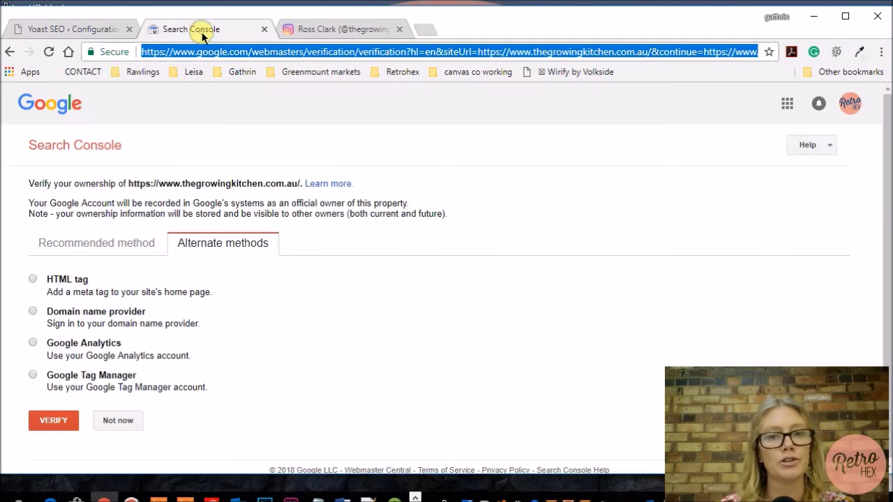
left_click(83, 29)
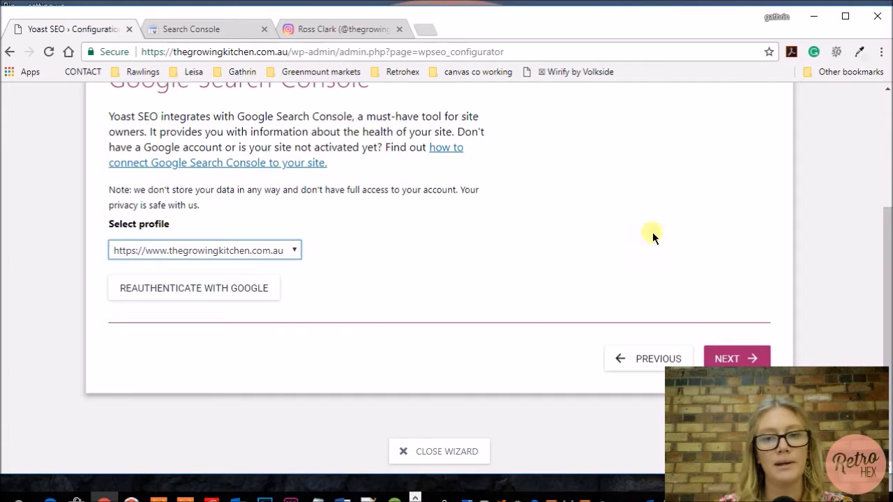
left_click(736, 357)
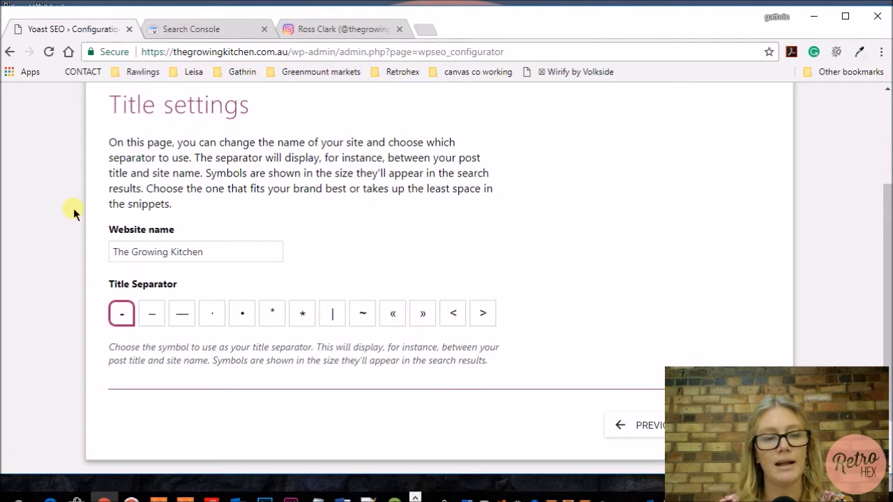
Keep the website name The Growing Kitchen with the hyphen title separator, and skip the newsletter sign-up
scroll(530, 227, "down", 1)
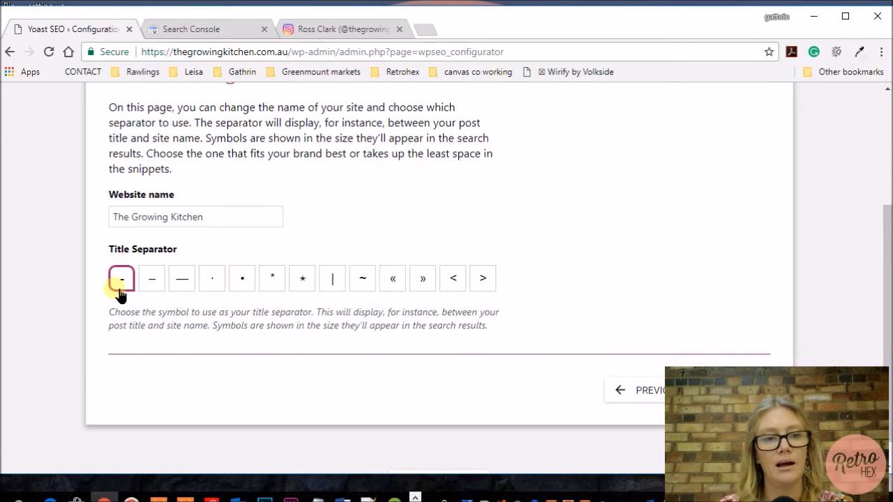
scroll(612, 242, "down", 1)
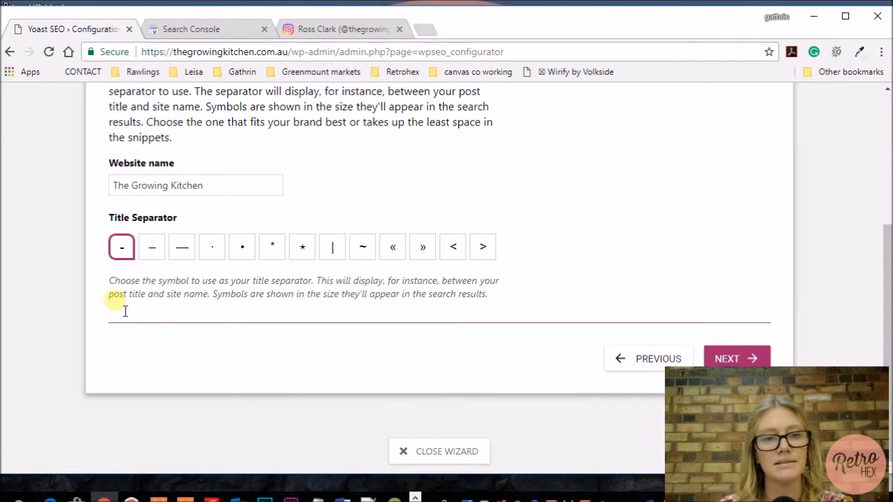
left_click(748, 358)
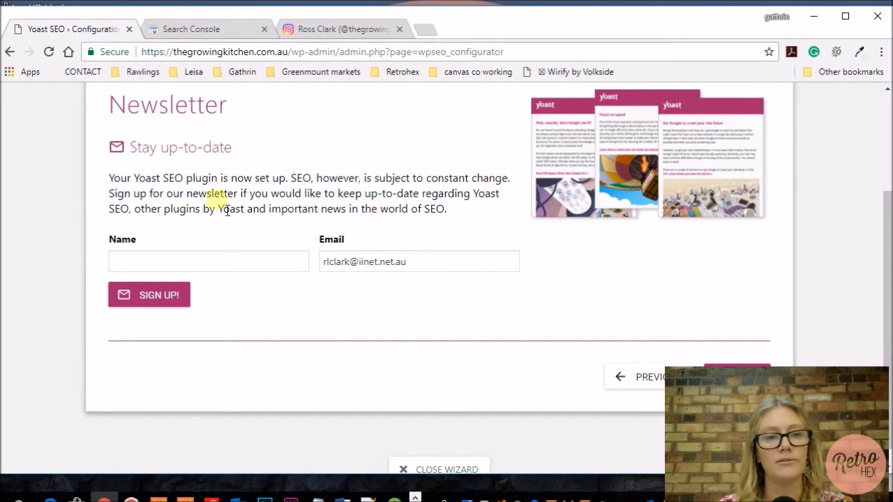
scroll(535, 157, "down", 1)
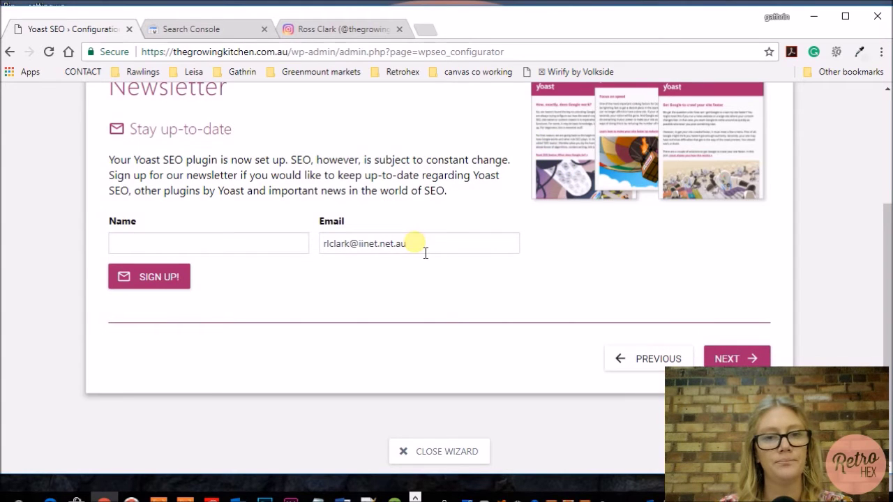
left_click(730, 353)
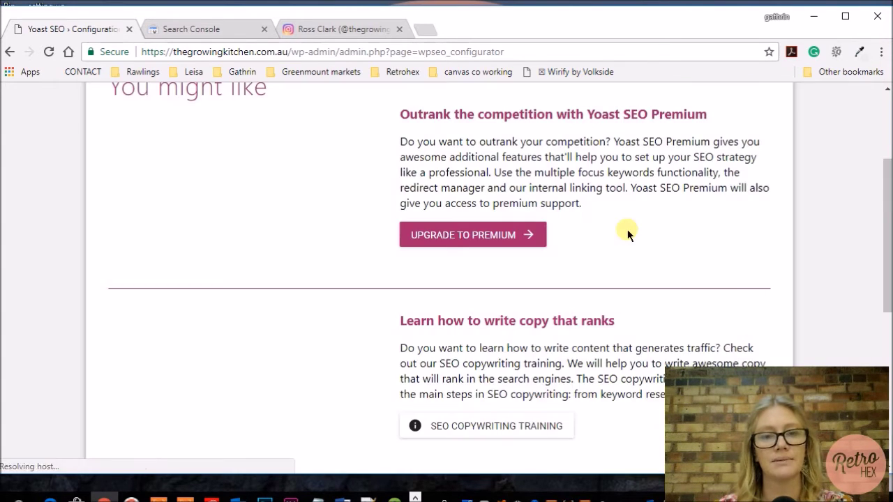
Look through the Yoast product recommendations without choosing any, and finish and close the configuration wizard
scroll(627, 229, "down", 5)
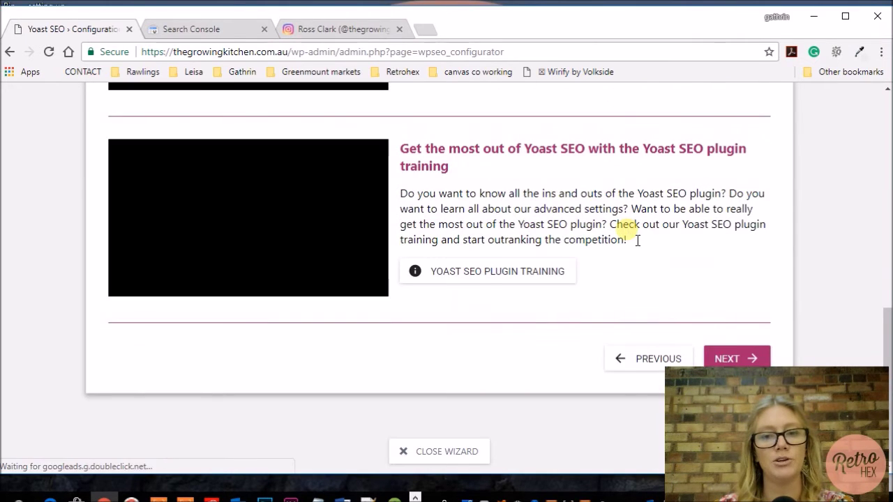
scroll(634, 237, "up", 5)
scroll(636, 239, "down", 5)
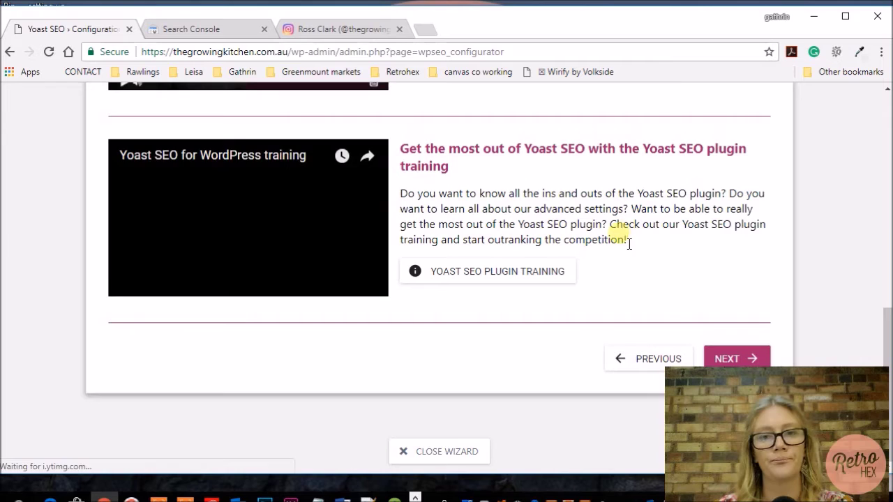
left_click(750, 357)
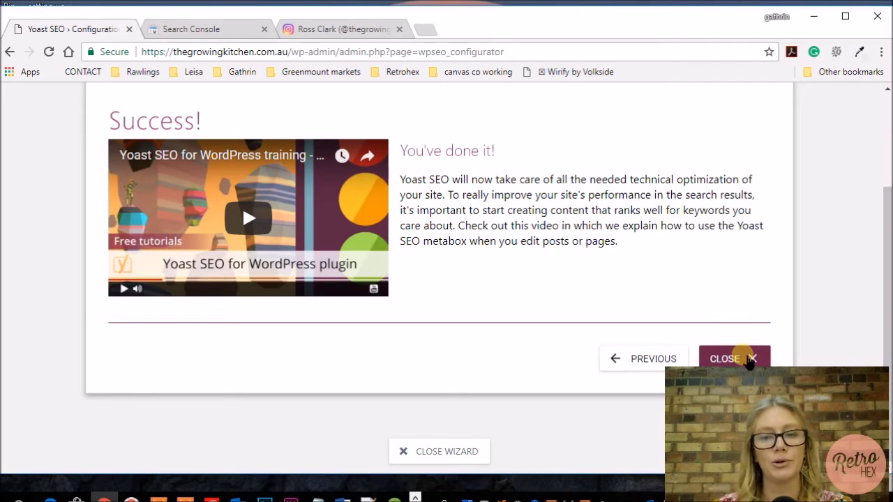
left_click(751, 359)
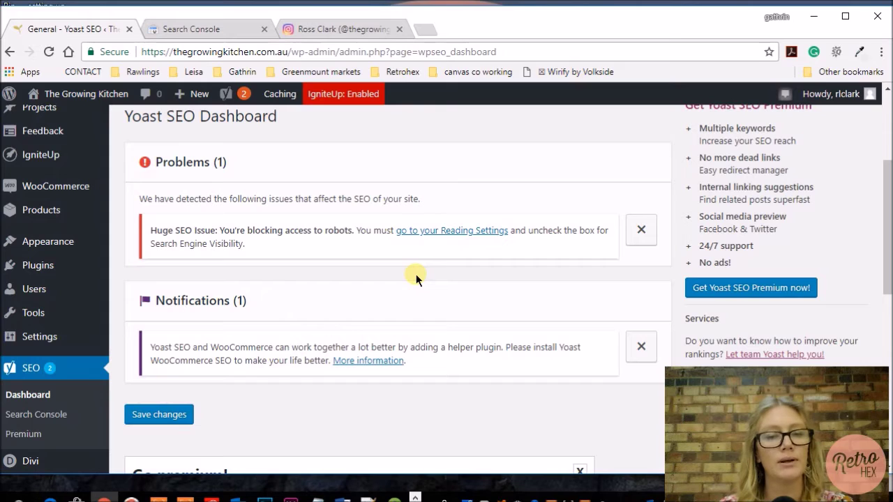
Turn off "Discourage search engines from indexing this site" in the WordPress Reading Settings and save the changes
left_click(460, 236)
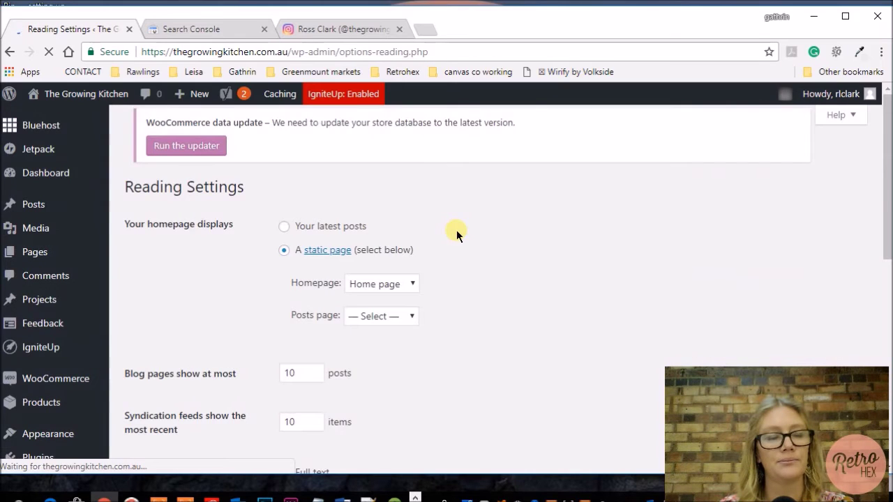
scroll(488, 244, "down", 4)
left_click(284, 279)
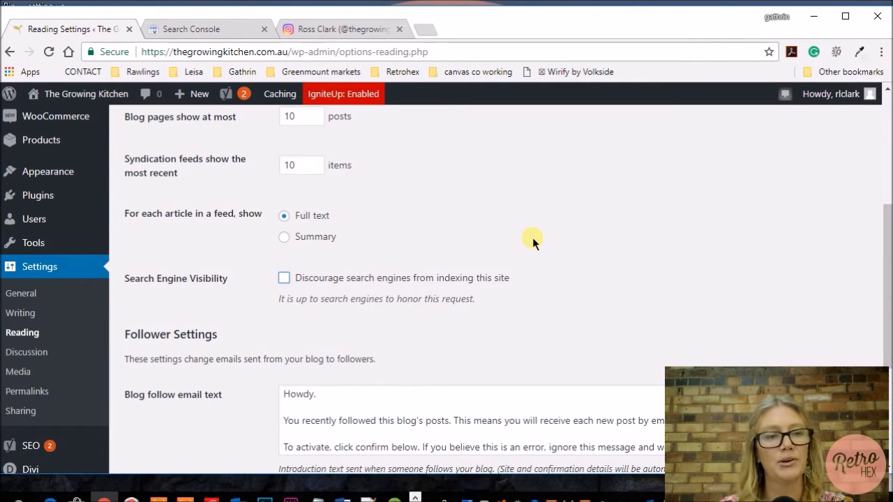
scroll(532, 237, "down", 1)
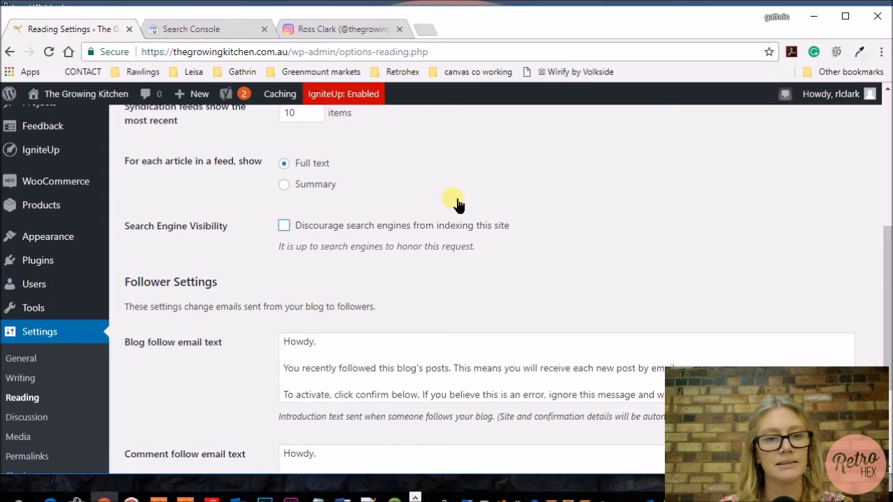
scroll(457, 203, "down", 3)
left_click(166, 403)
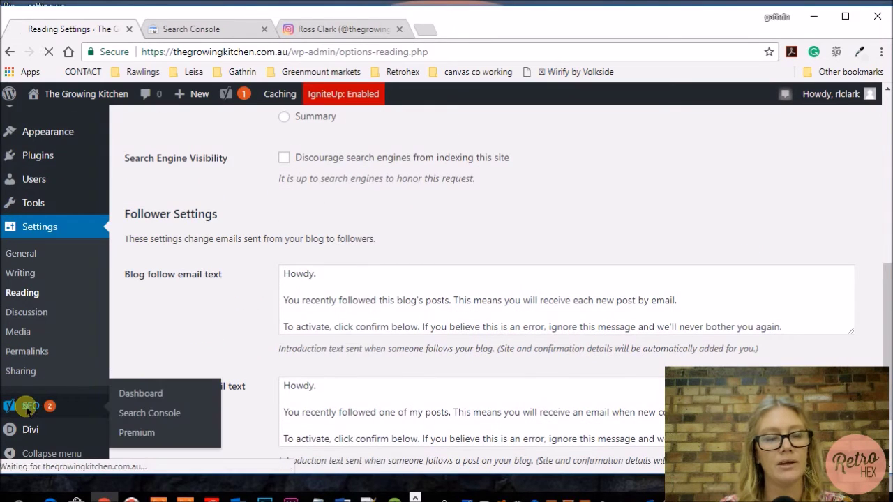
Check the Yoast SEO dashboard for remaining problems and notifications
left_click(26, 408)
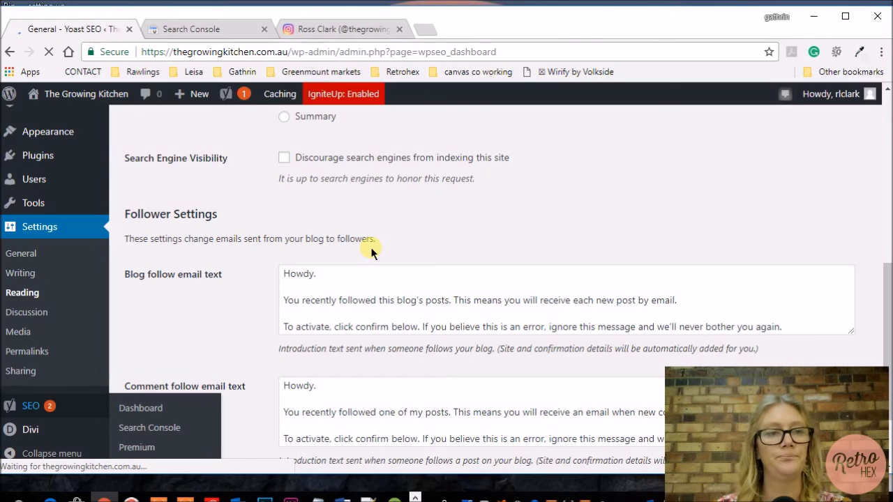
scroll(42, 328, "down", 3)
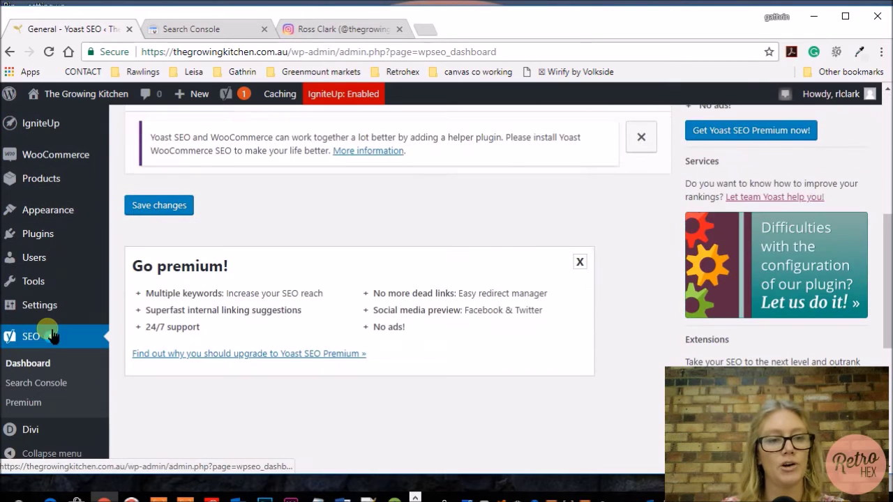
scroll(304, 271, "up", 2)
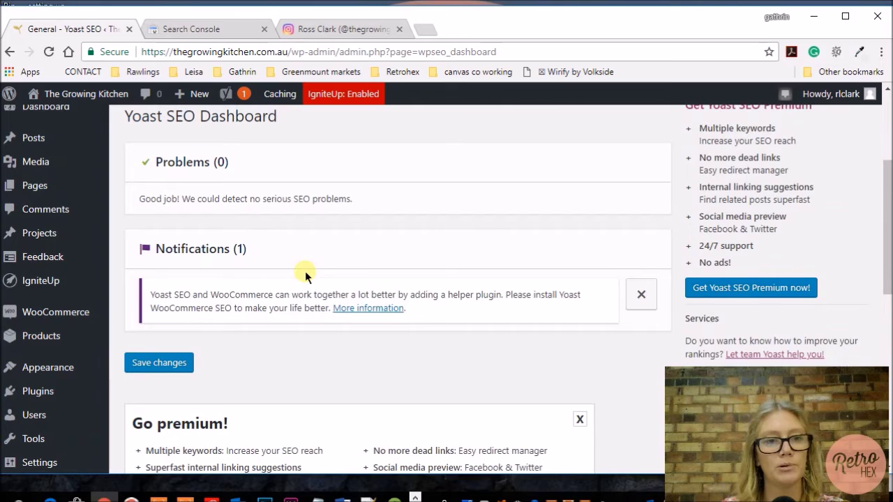
scroll(305, 271, "up", 1)
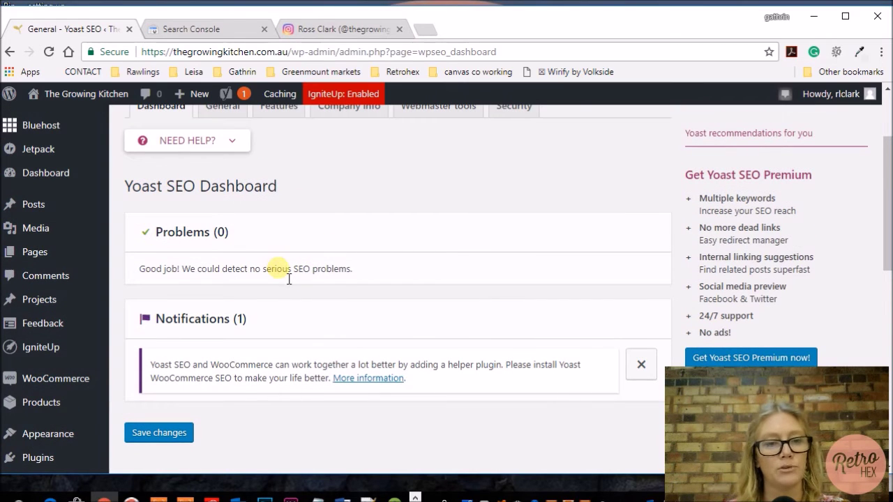
scroll(419, 270, "down", 1)
scroll(418, 270, "up", 3)
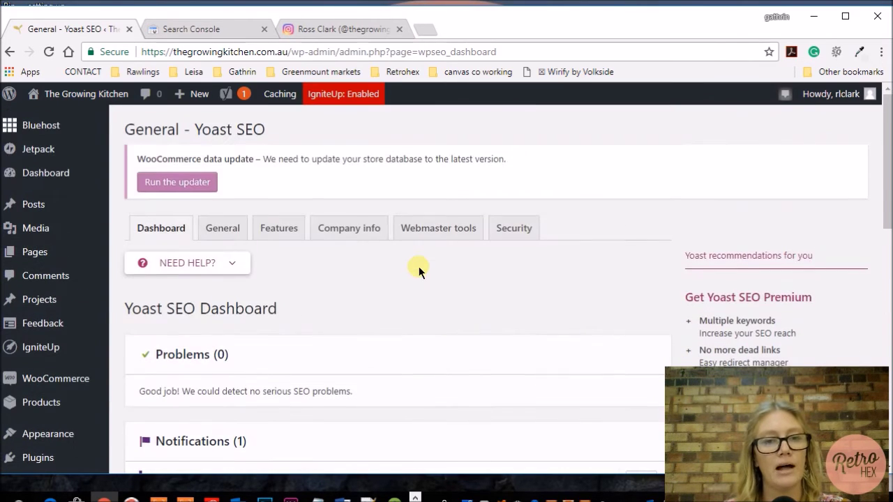
scroll(453, 301, "down", 2)
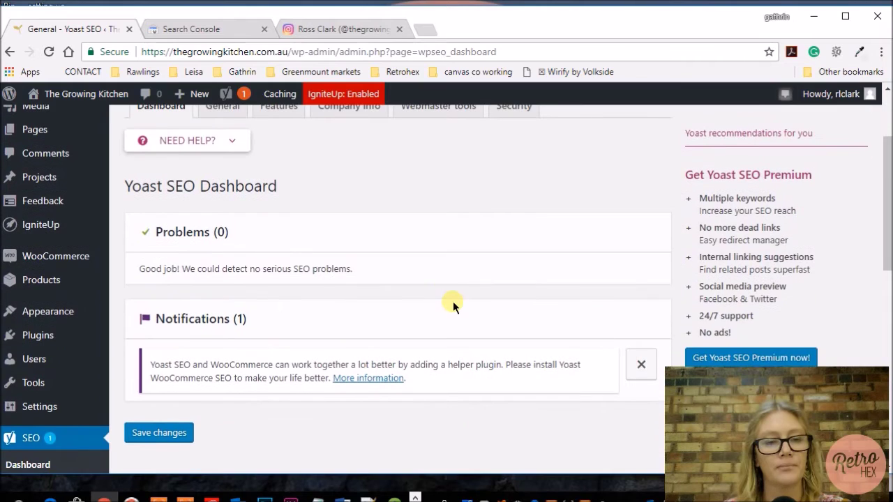
scroll(453, 301, "up", 2)
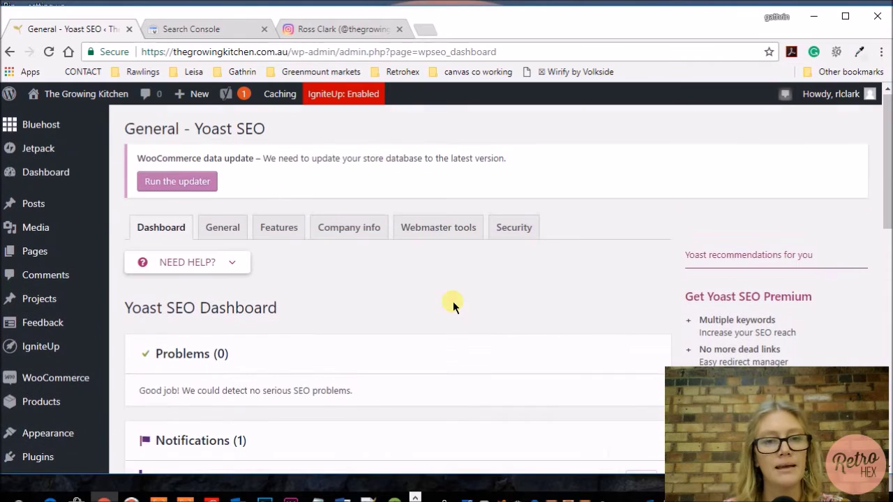
Open Google's ownership verification page from Yoast's Webmaster Tools verification settings and choose the alternate HTML tag method
left_click(443, 234)
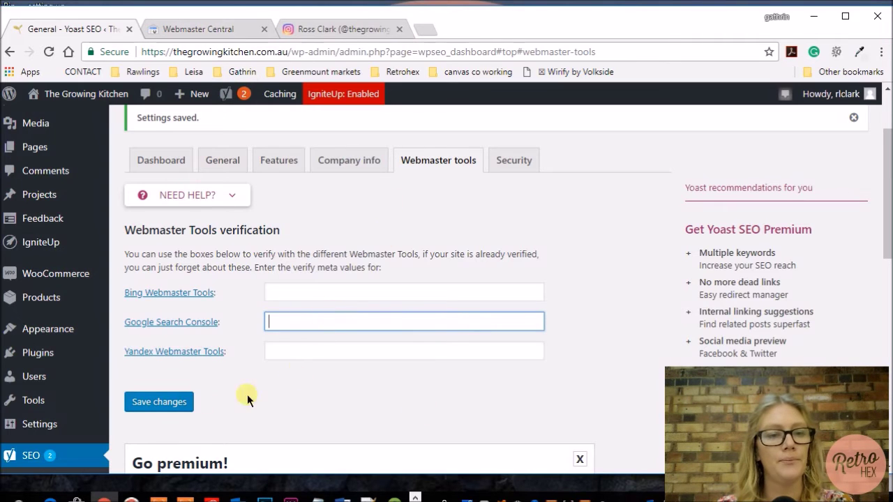
left_click(174, 327)
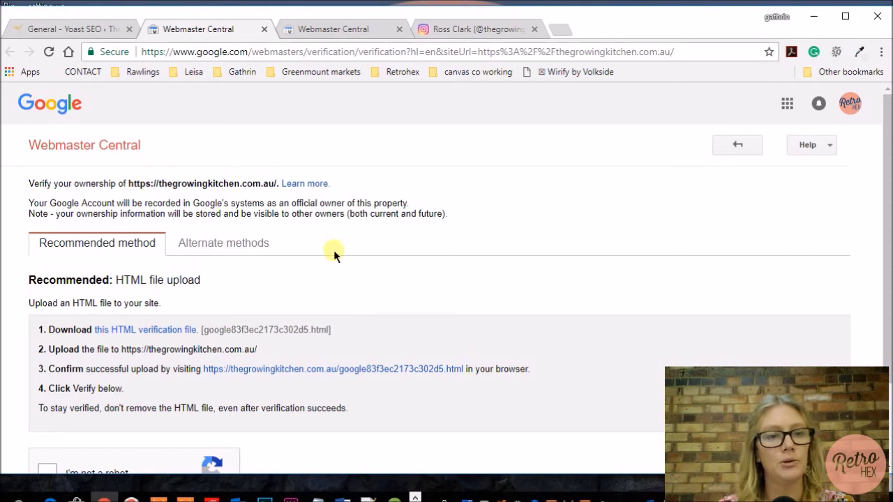
scroll(334, 251, "down", 1)
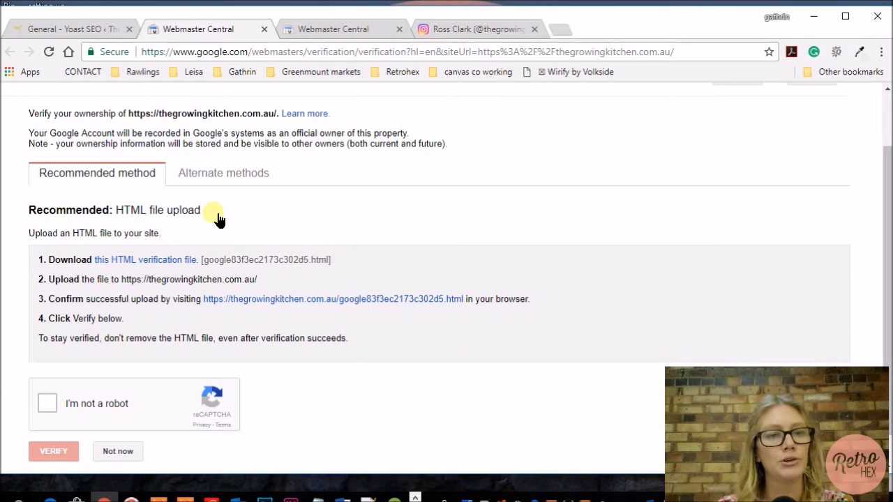
left_click(235, 179)
left_click(33, 280)
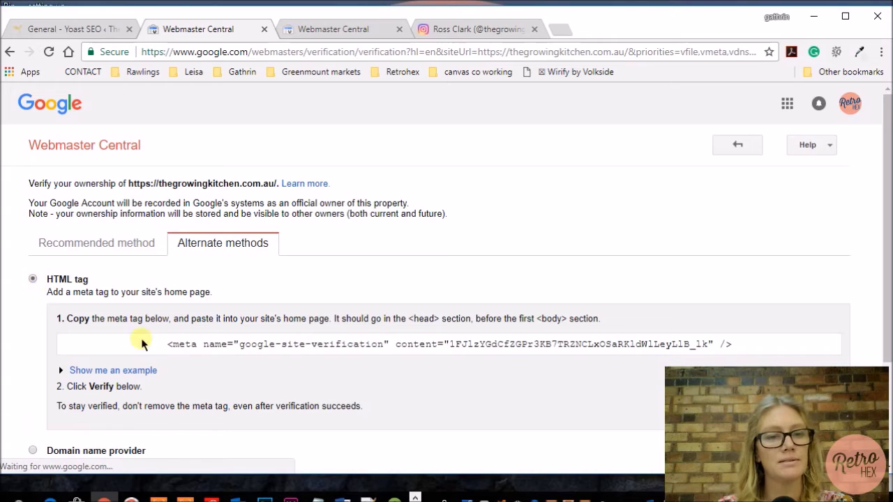
right_click(245, 349)
left_click(216, 344)
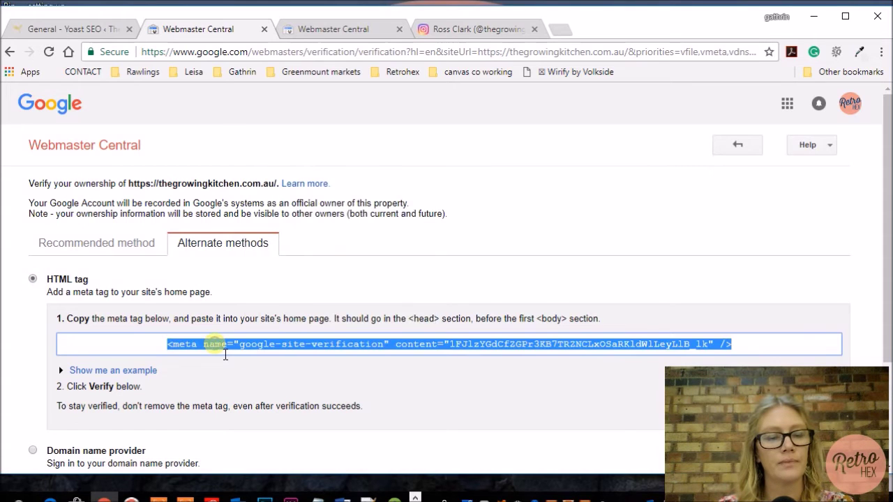
right_click(215, 345)
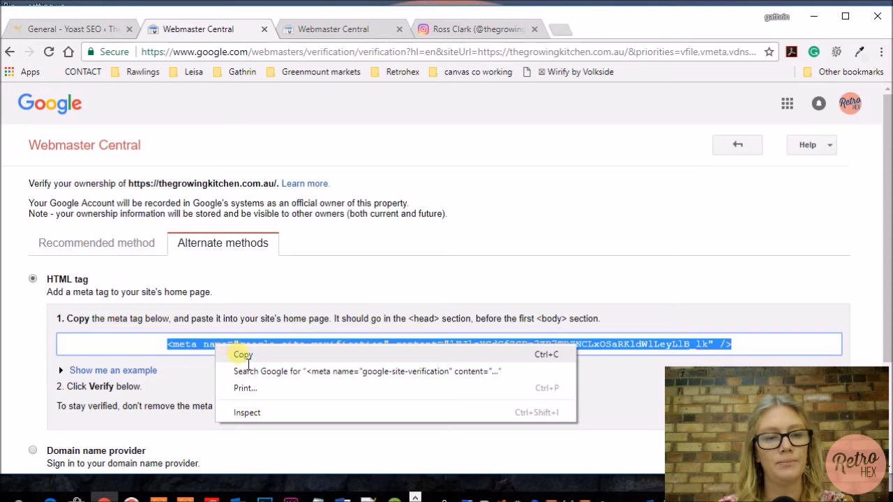
left_click(240, 356)
left_click(77, 29)
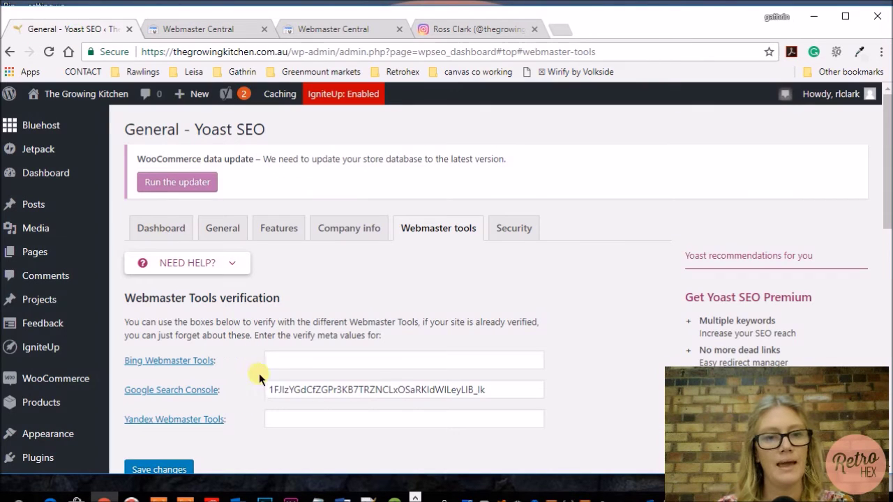
Replace the Google Search Console verification value with the copied meta tag and remove the closing characters after its code
left_click_drag(269, 389, 517, 394)
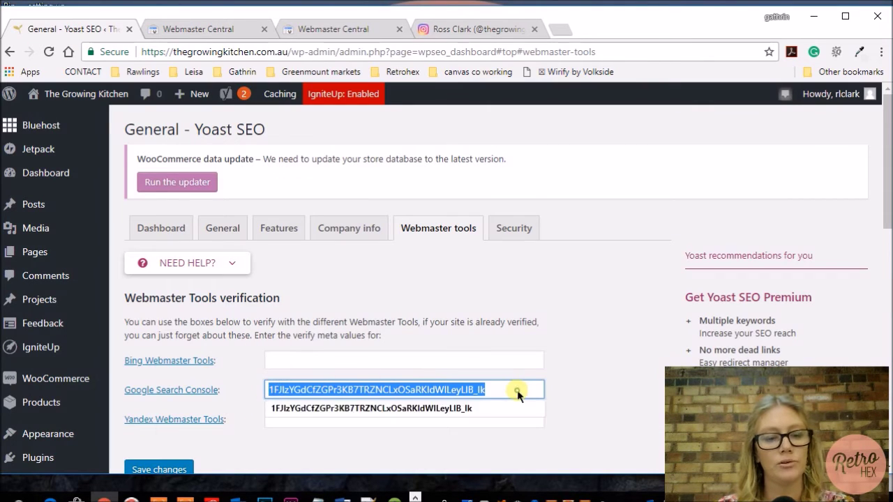
key("ctrl+v")
scroll(528, 402, "down", 2)
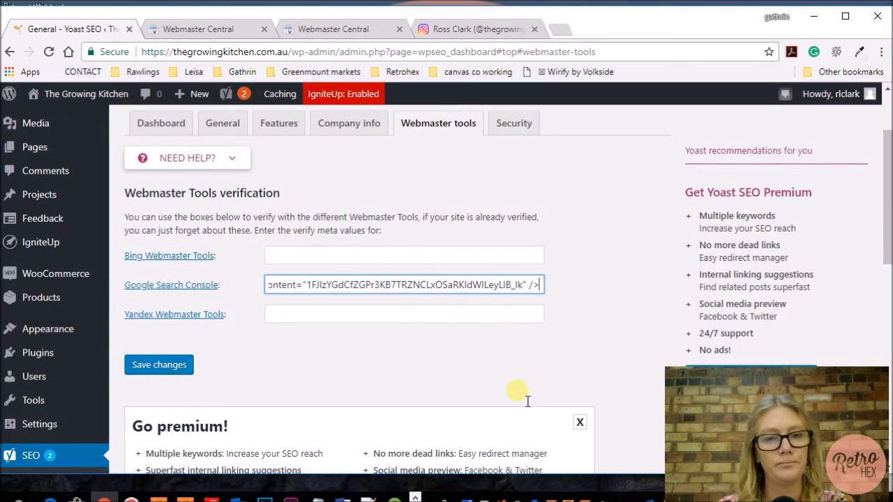
key("BackSpace")
key("BackSpace")
key("BackSpace")
key("BackSpace")
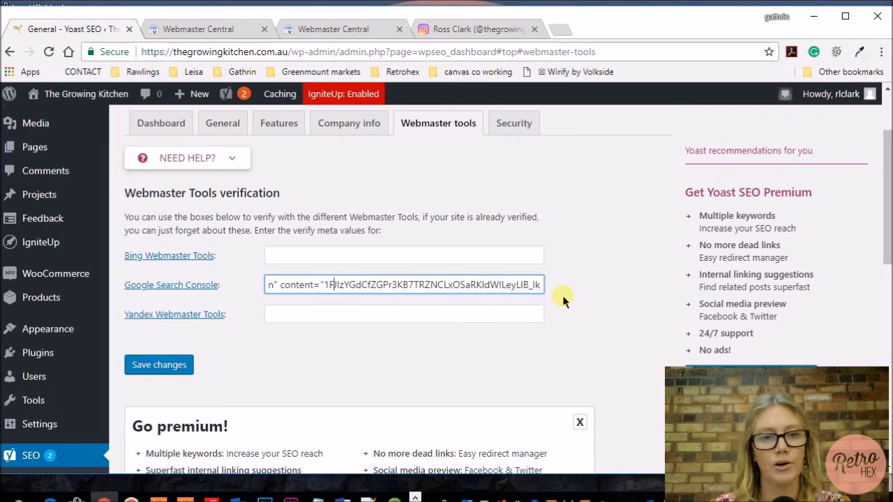
Strip the meta tag markup preceding the verification code in the Google Search Console field and save the changes
key("ctrl+Left")
key("BackSpace")
key("BackSpace")
key("BackSpace")
key("BackSpace")
key("BackSpace")
key("BackSpace")
key("BackSpace")
key("BackSpace")
key("BackSpace")
key("BackSpace")
key("BackSpace")
key("BackSpace")
key("BackSpace")
key("BackSpace")
key("BackSpace")
key("BackSpace")
key("BackSpace")
key("BackSpace")
key("BackSpace")
key("BackSpace")
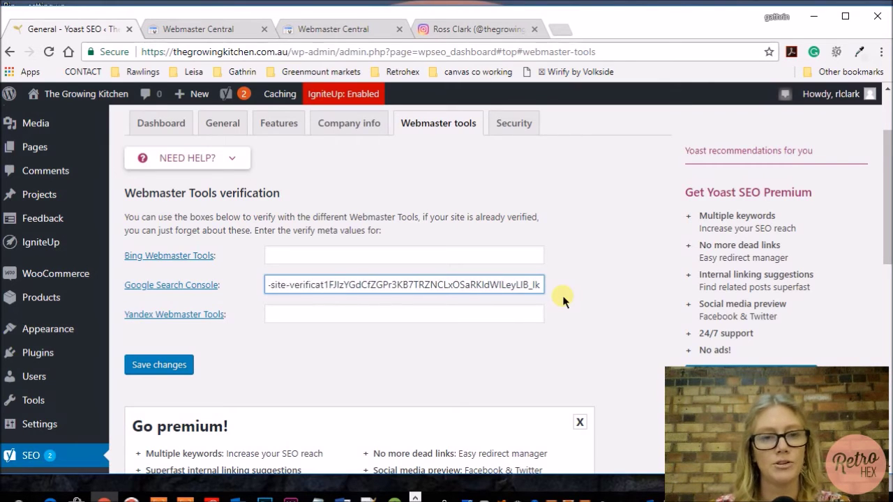
key("BackSpace")
key("BackSpace")
key("BackSpace")
key("BackSpace")
key("BackSpace")
key("BackSpace")
key("BackSpace")
key("BackSpace")
key("BackSpace")
key("BackSpace")
key("BackSpace")
key("BackSpace")
key("BackSpace")
key("BackSpace")
key("BackSpace")
key("BackSpace")
key("BackSpace")
key("BackSpace")
key("BackSpace")
key("BackSpace")
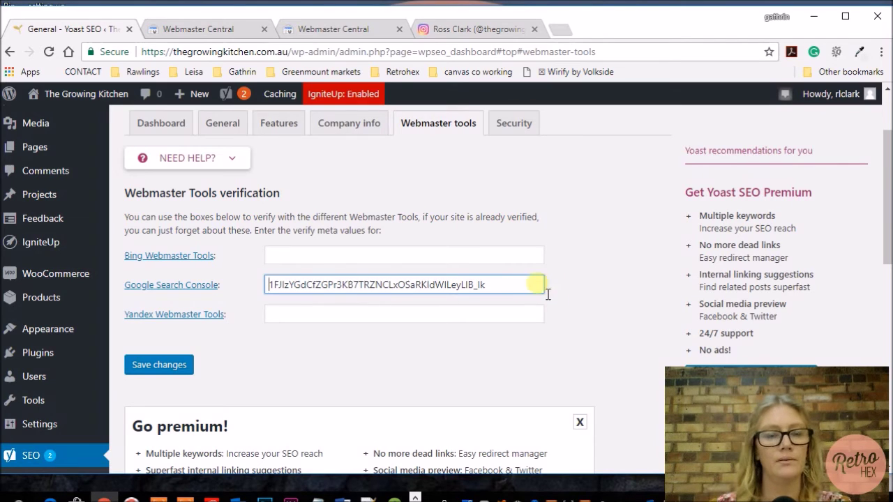
left_click(160, 371)
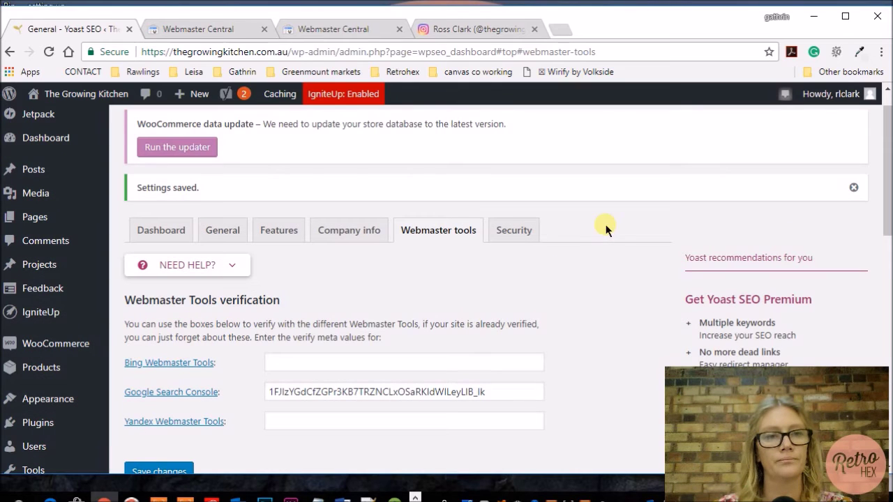
left_click(206, 28)
scroll(366, 180, "down", 1)
scroll(366, 180, "down", 3)
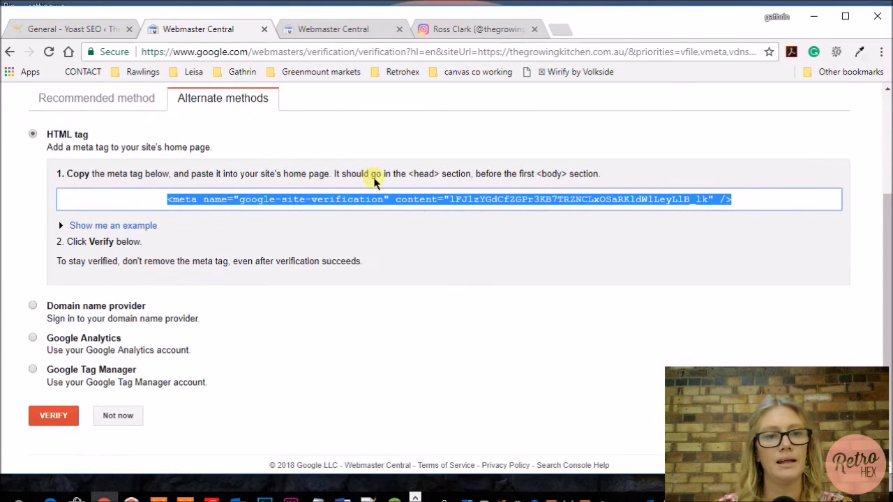
left_click(51, 417)
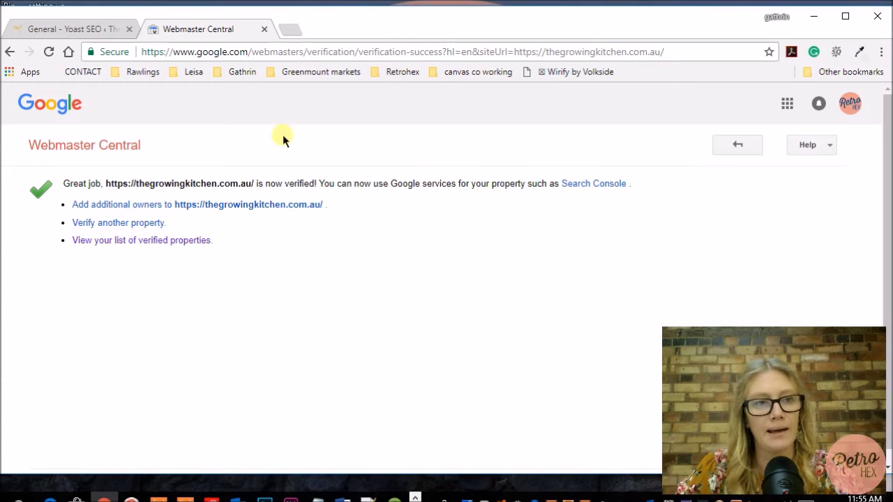
Recheck the Search Engine Visibility option in the WordPress Reading Settings and save the settings
left_click(74, 29)
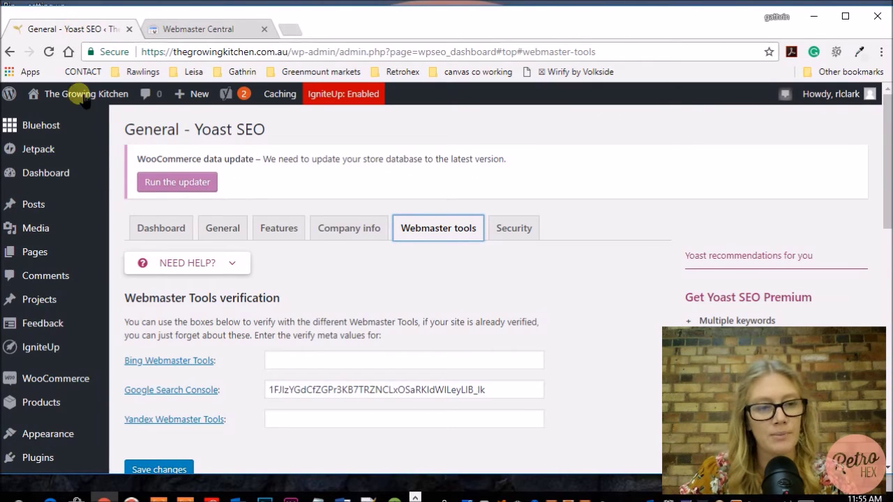
scroll(70, 192, "down", 3)
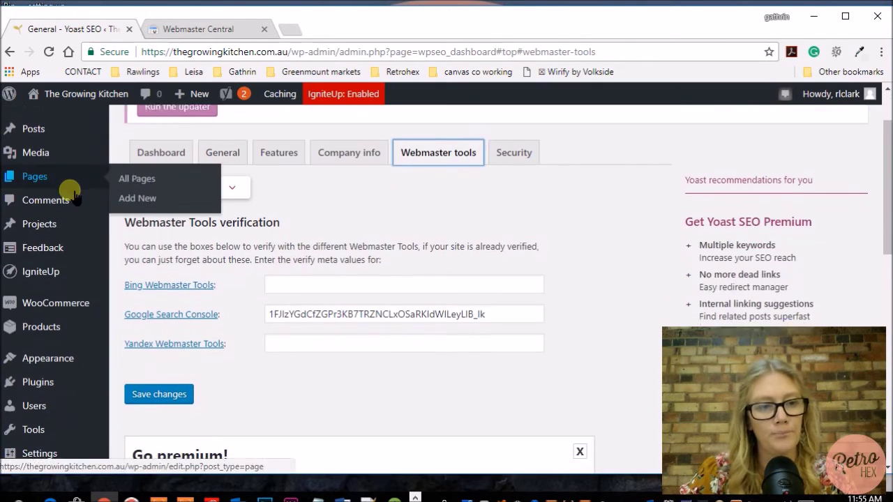
scroll(72, 193, "down", 1)
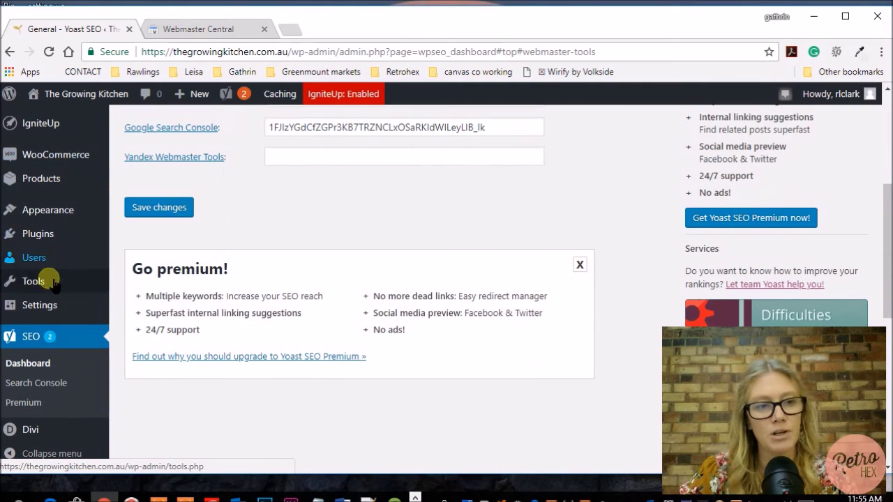
mouse_move(42, 312)
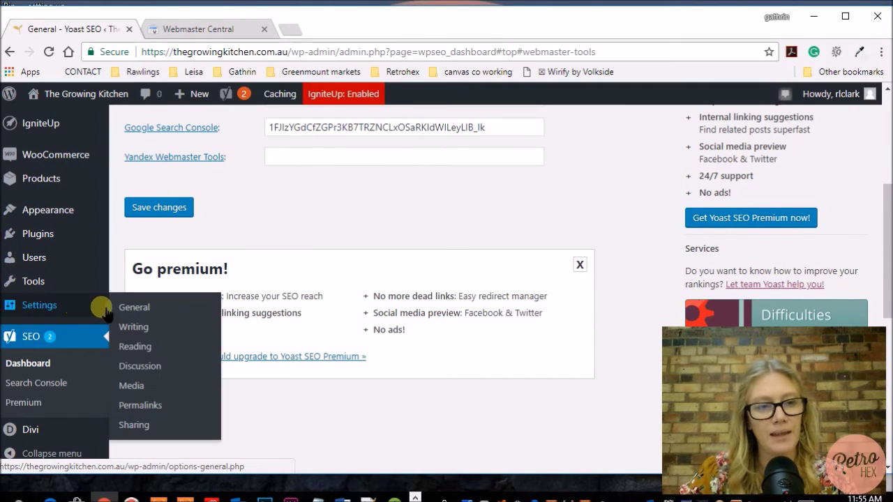
left_click(139, 351)
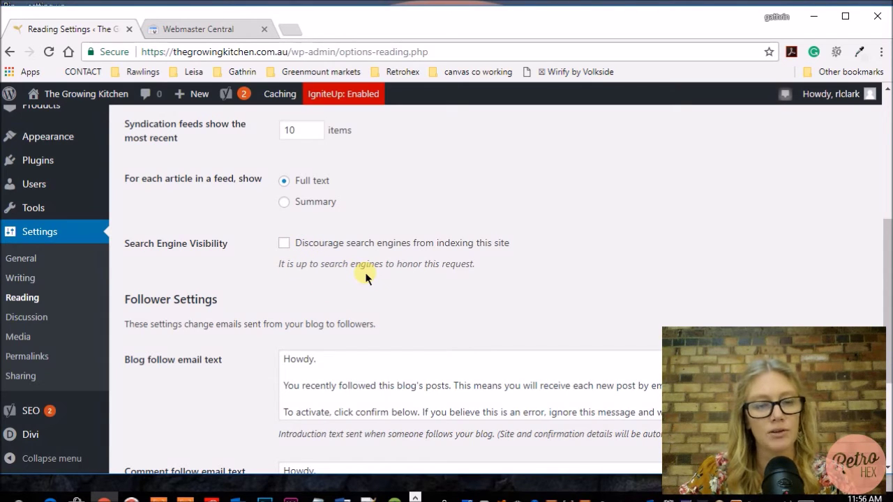
scroll(248, 299, "down", 3)
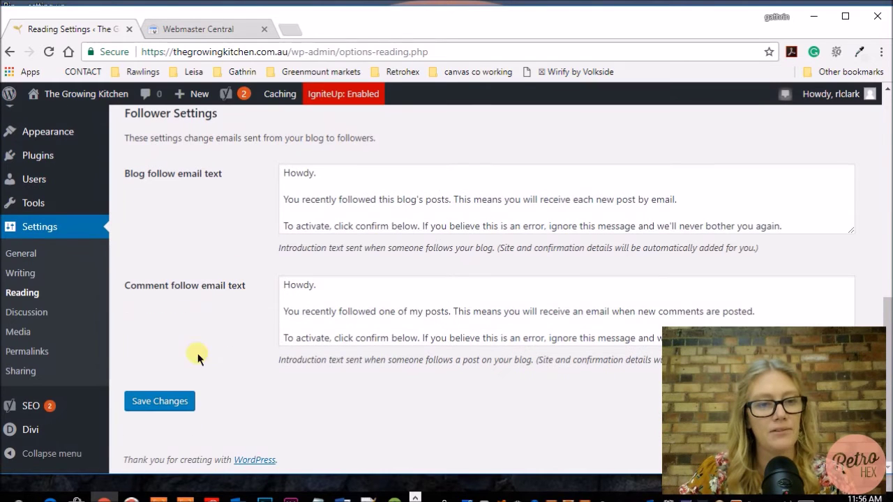
left_click(180, 403)
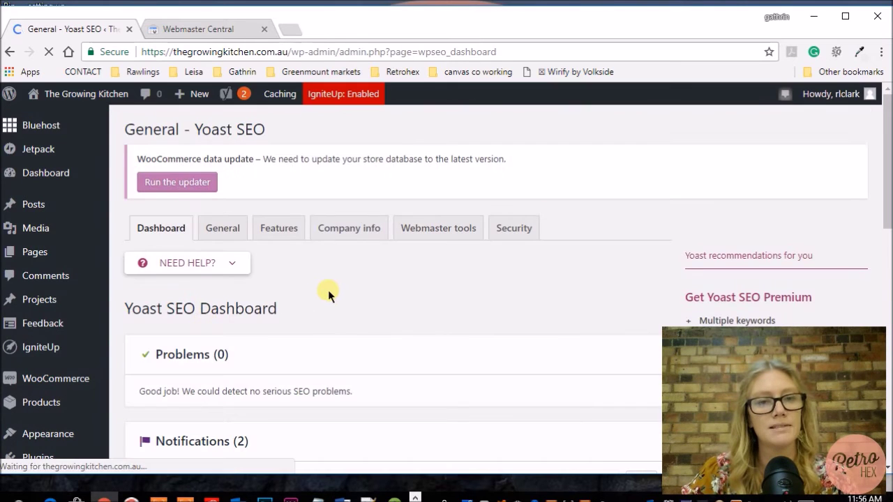
Review Yoast's Webmaster Tools verification settings and Google's verification result page for the site
left_click(446, 235)
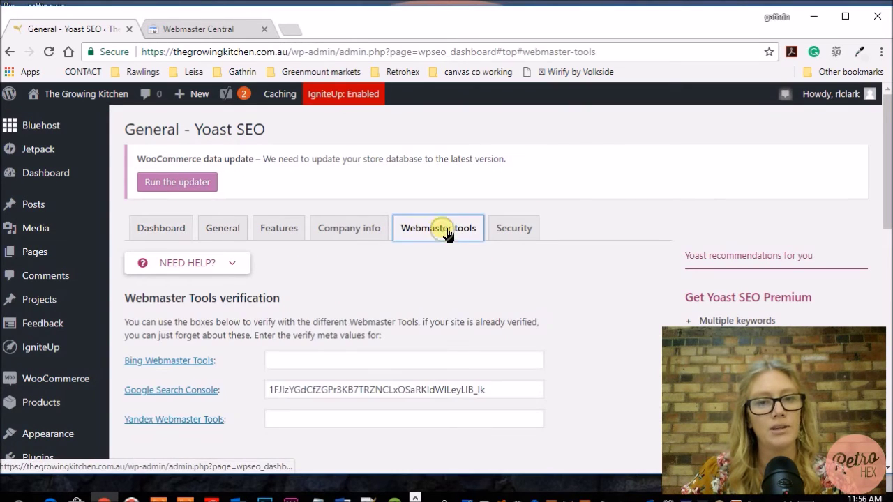
scroll(488, 263, "down", 1)
scroll(489, 267, "down", 1)
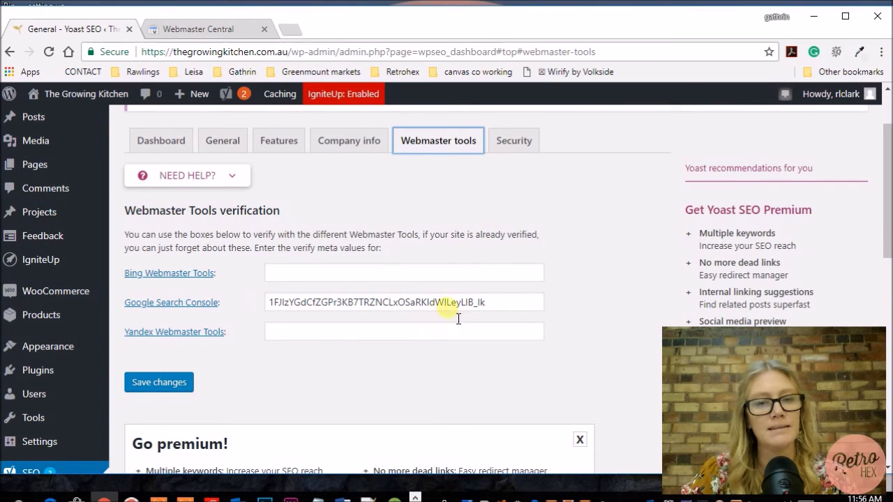
left_click(199, 32)
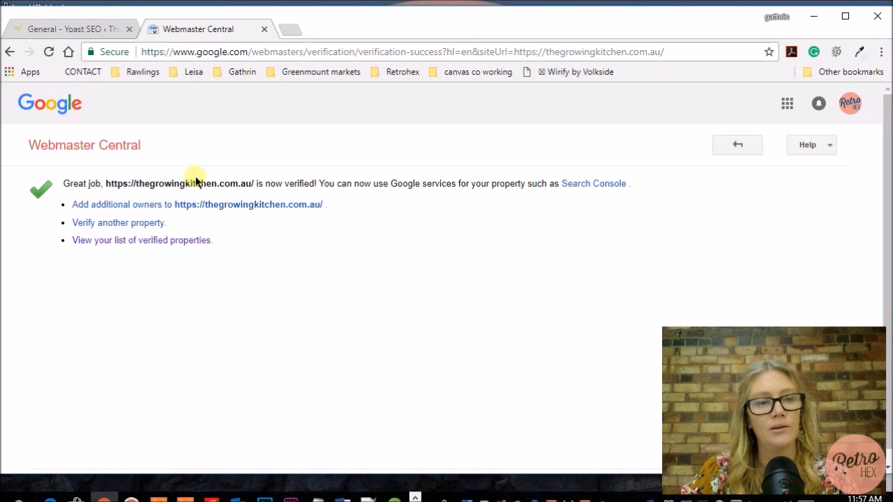
scroll(82, 409, "down", 1)
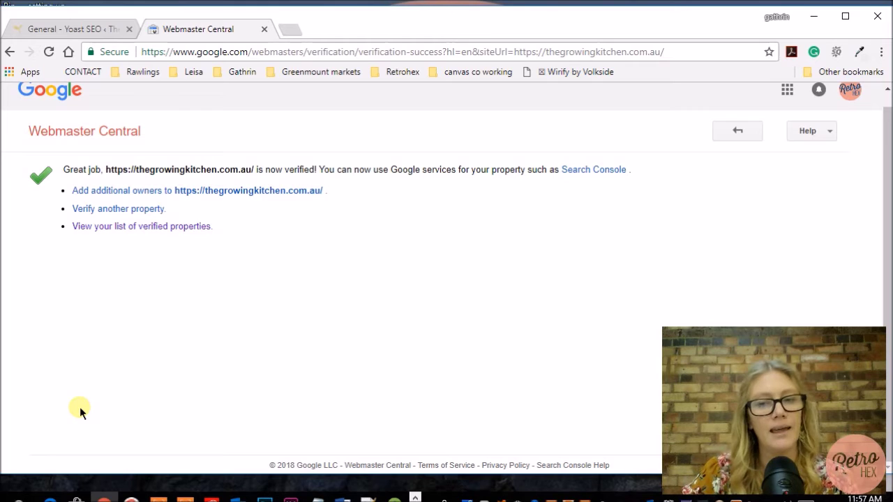
scroll(261, 277, "up", 1)
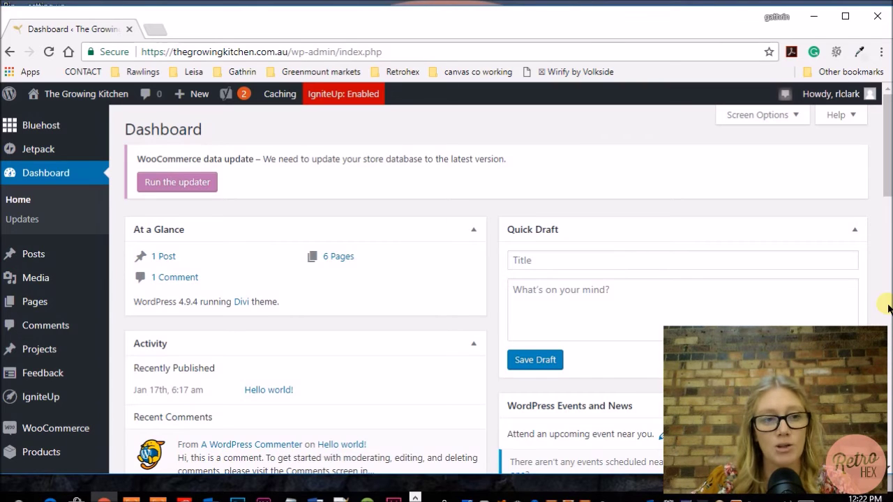
Open the Home page for editing from the WordPress list of all pages
scroll(35, 349, "down", 6)
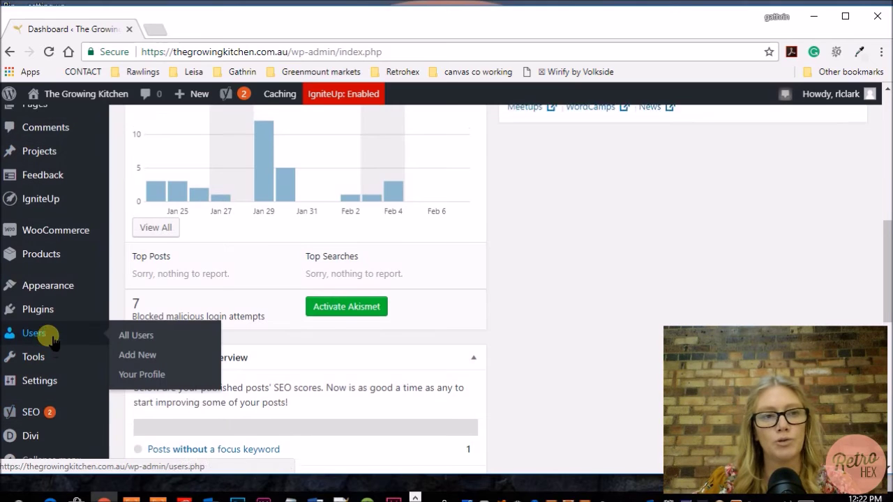
scroll(49, 341, "up", 3)
mouse_move(42, 274)
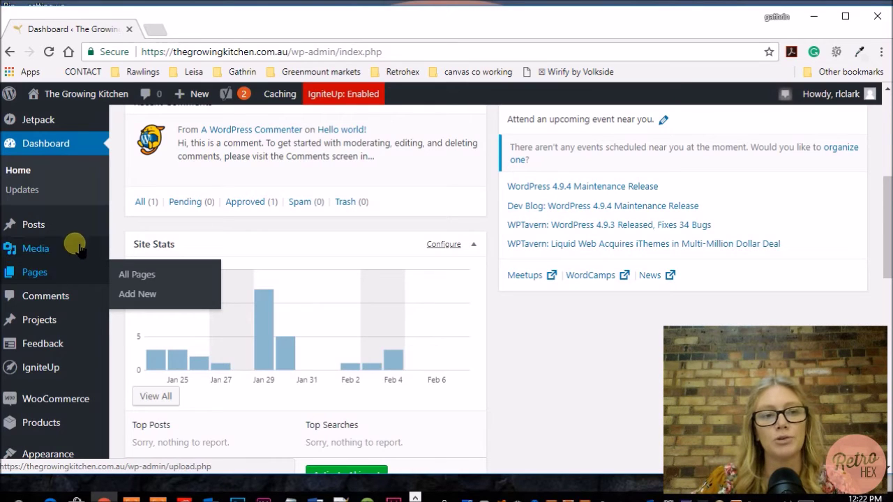
mouse_move(54, 229)
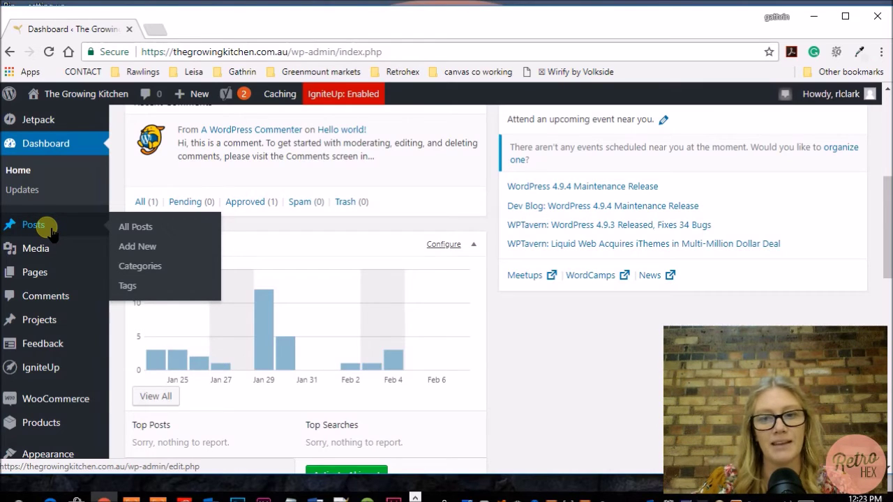
left_click(46, 275)
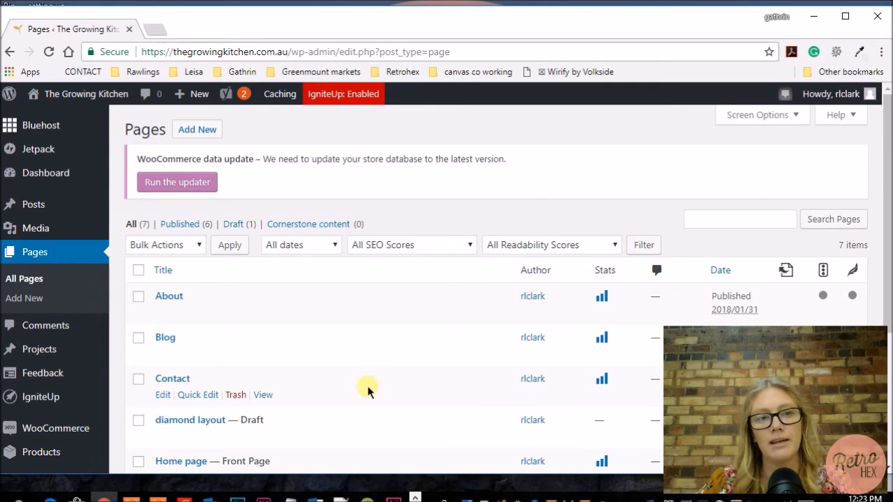
scroll(382, 394, "down", 1)
scroll(382, 394, "down", 2)
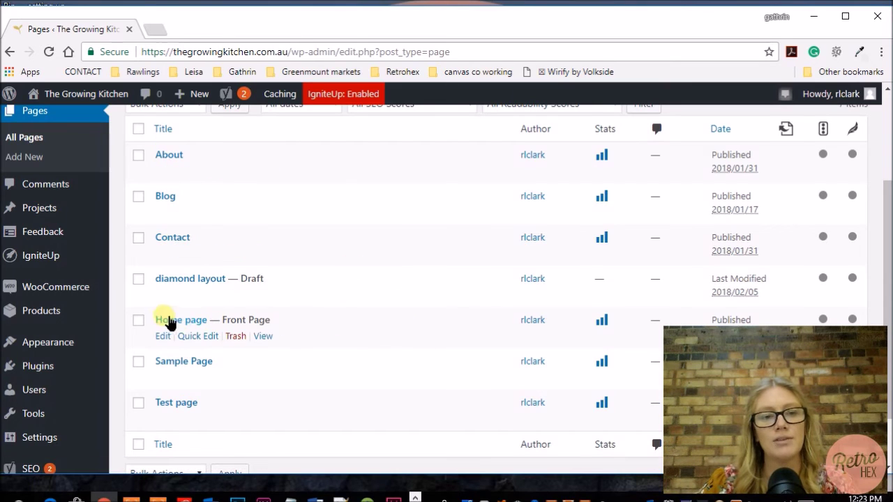
left_click(181, 325)
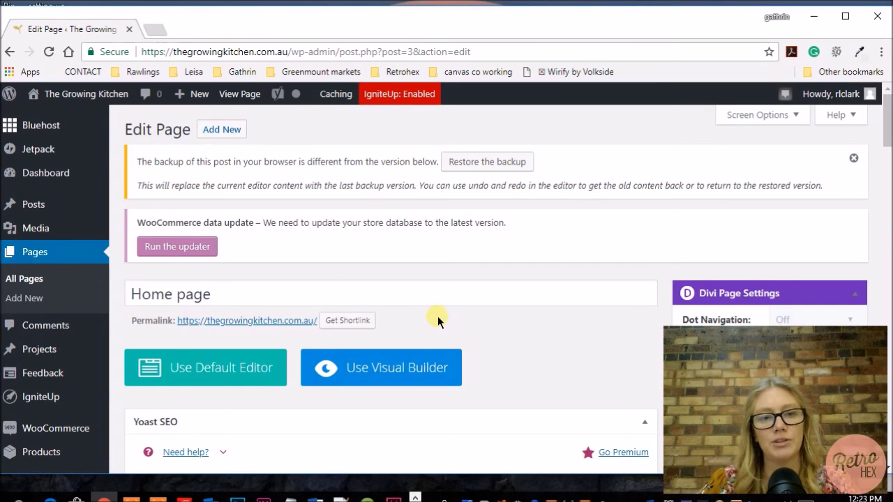
Examine the Home page's Yoast SEO snippet preview, focus keyword and analysis sections, along with its Divi Builder layout
scroll(438, 316, "down", 2)
scroll(437, 316, "down", 5)
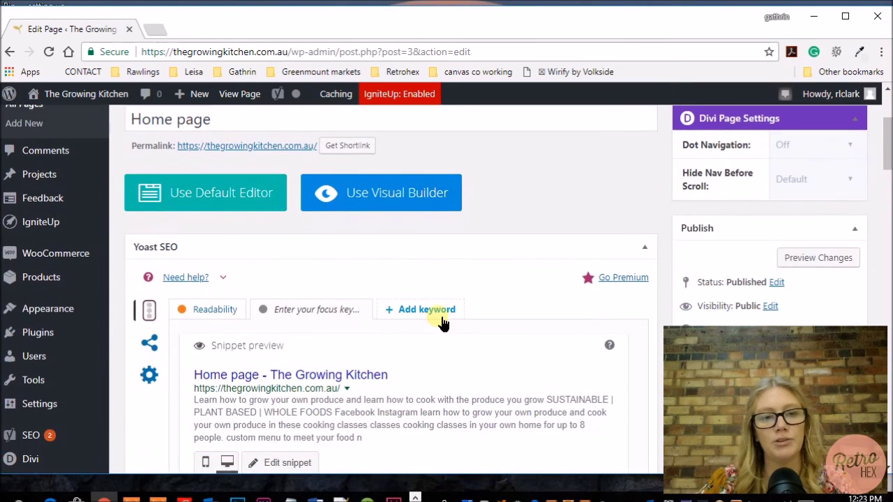
scroll(438, 322, "down", 1)
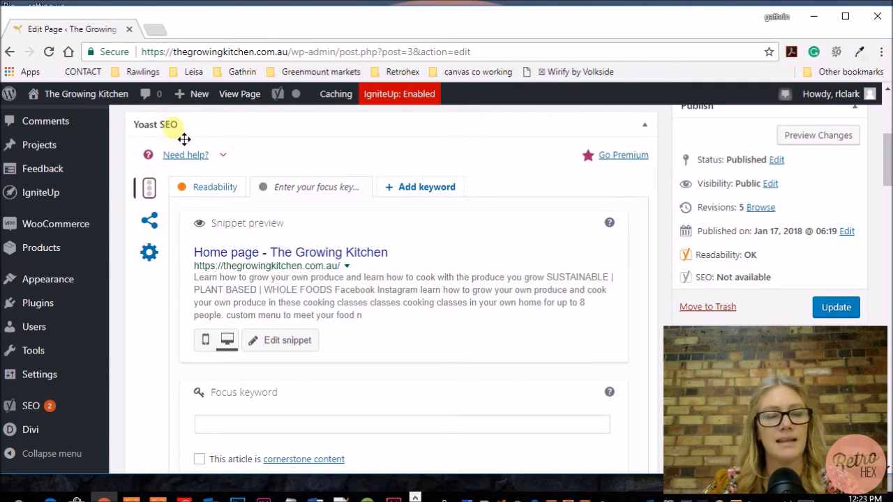
scroll(155, 165, "down", 2)
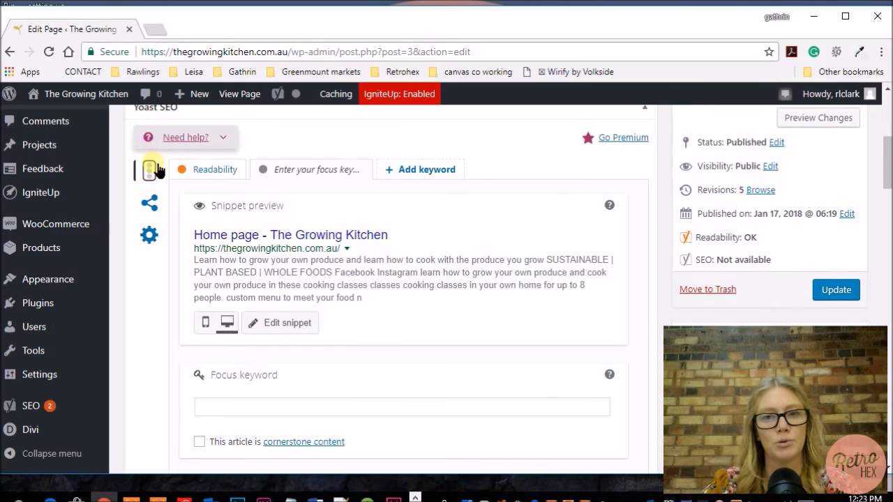
scroll(174, 309, "down", 6)
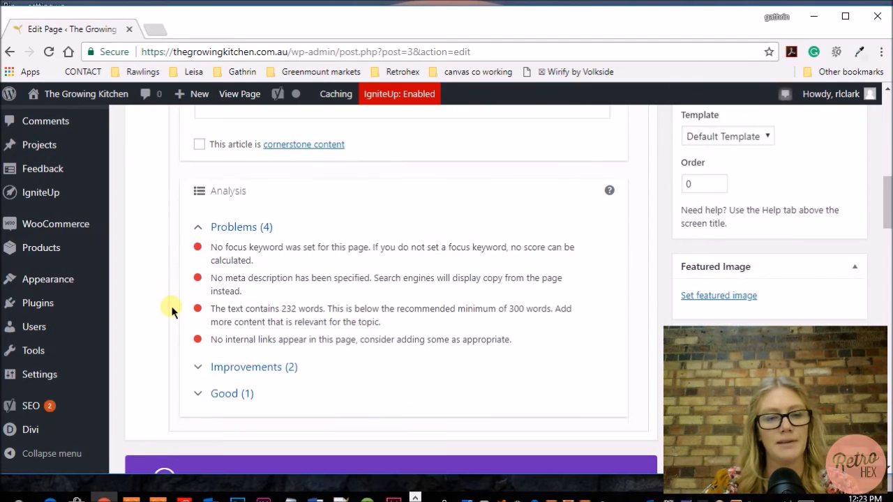
scroll(174, 309, "down", 1)
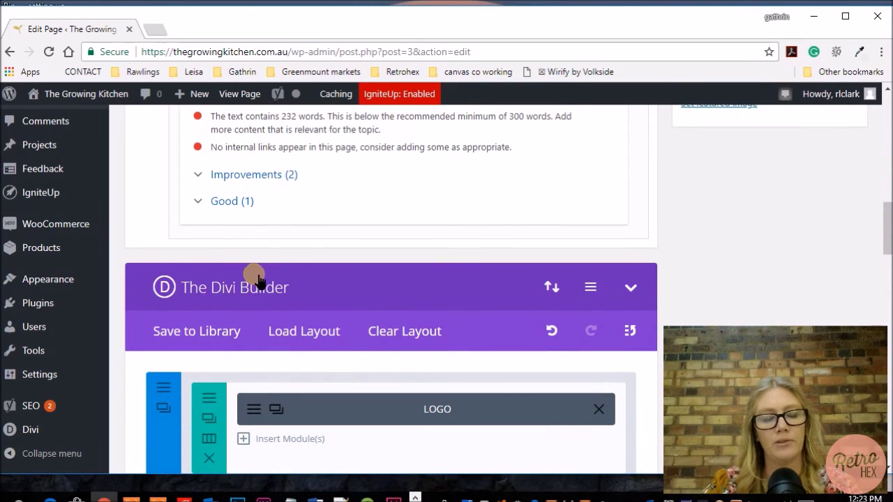
scroll(293, 313, "down", 8)
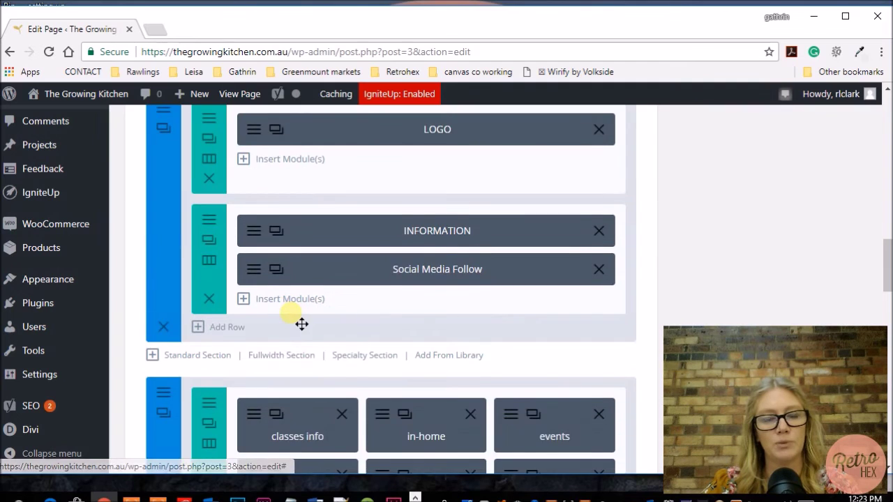
scroll(293, 314, "down", 3)
scroll(291, 314, "up", 11)
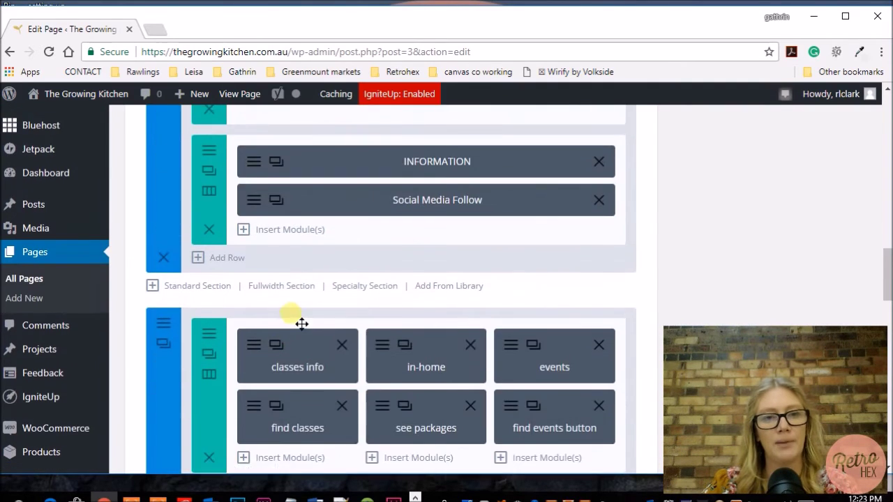
scroll(291, 313, "up", 8)
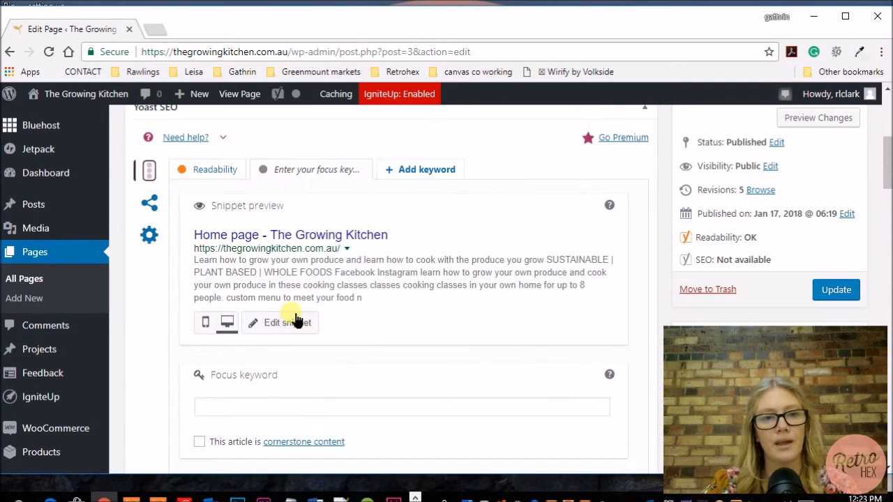
scroll(296, 315, "up", 1)
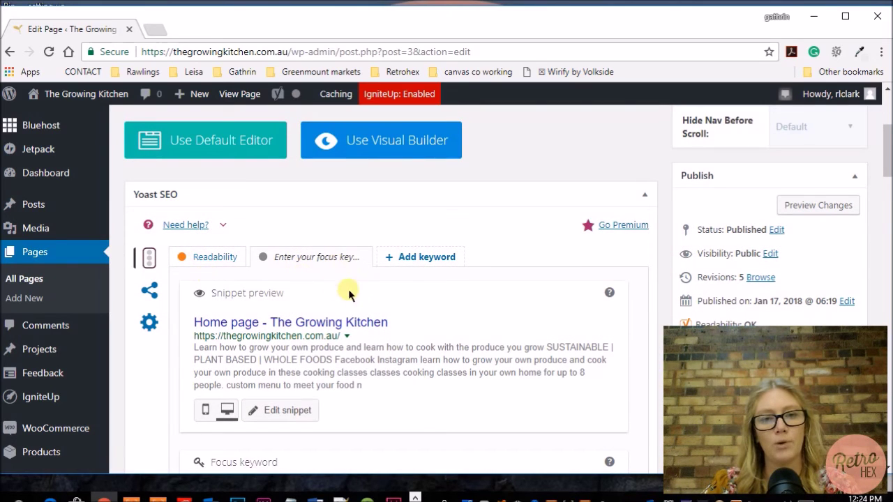
Set the Home page's Yoast focus keyword to "vegan"
scroll(423, 265, "down", 1)
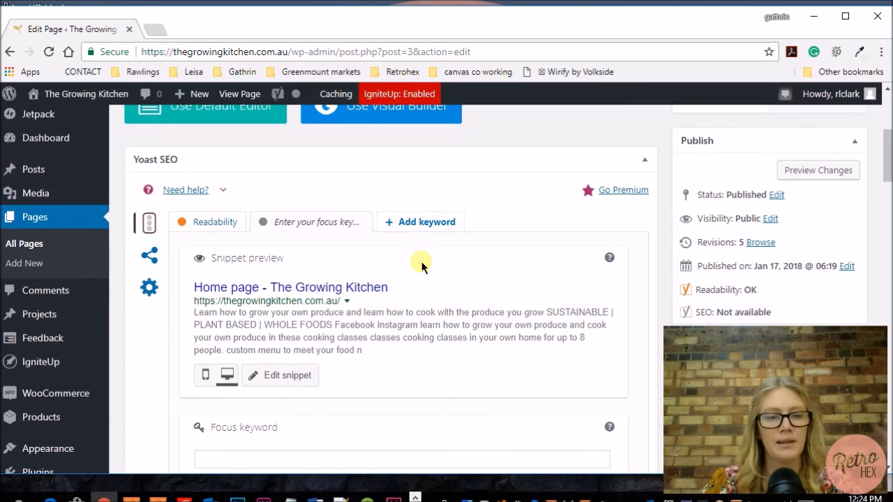
scroll(423, 265, "down", 1)
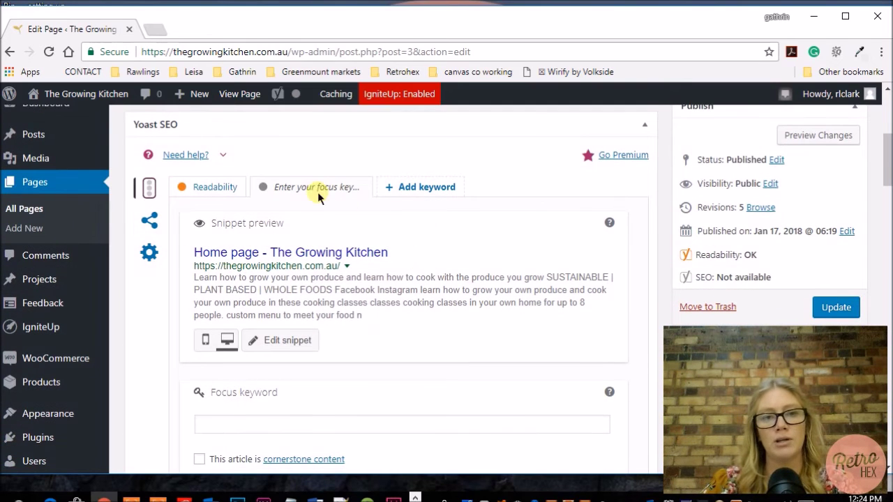
scroll(444, 216, "down", 1)
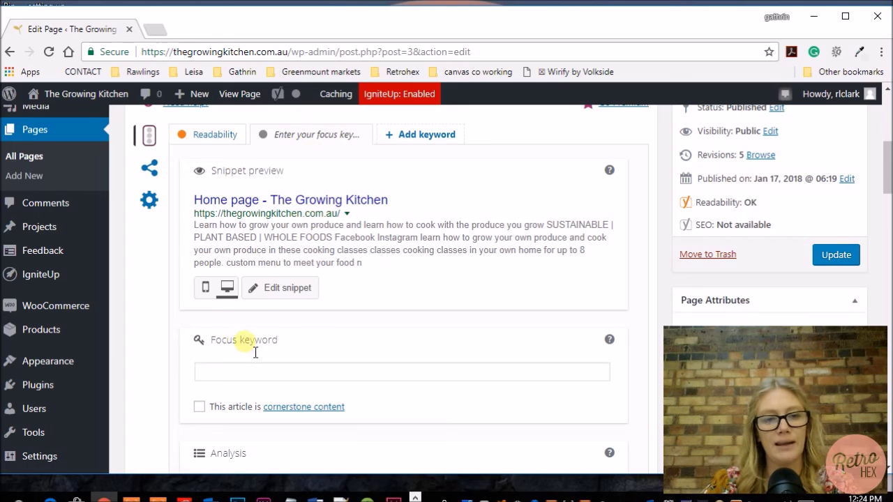
scroll(241, 342, "down", 1)
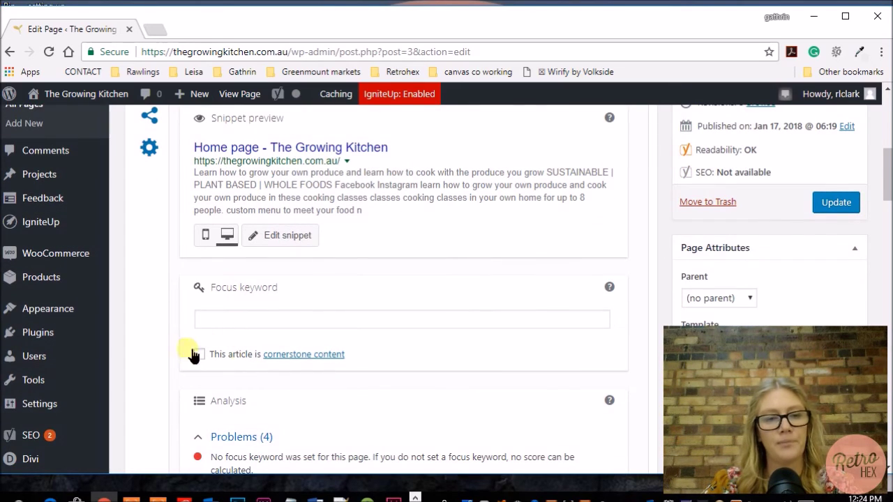
left_click(295, 320)
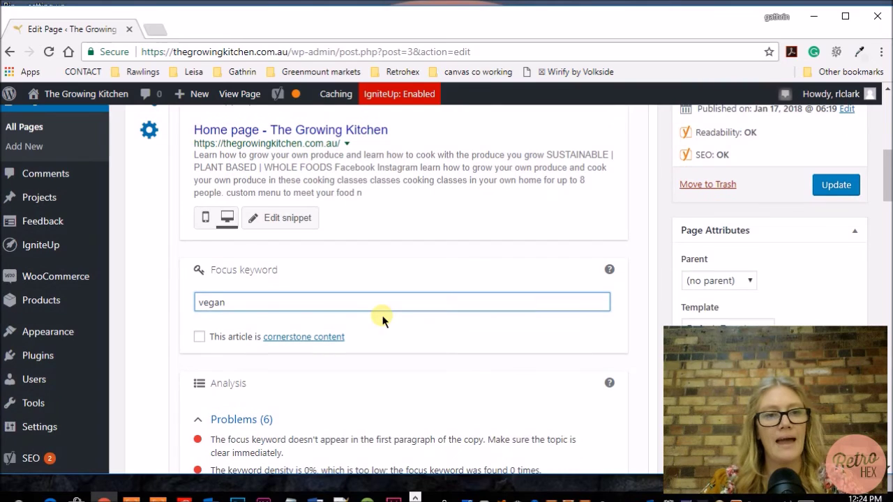
Open the snippet for editing and set the SEO title to "Plant Based Vegan Cooking School in the Toowoomba and Darling Downs"
scroll(393, 327, "up", 1)
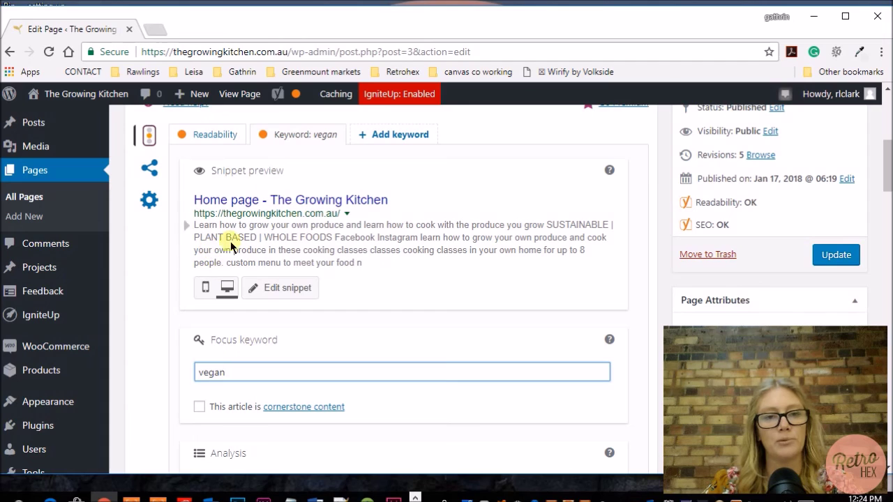
left_click(272, 291)
scroll(429, 298, "down", 1)
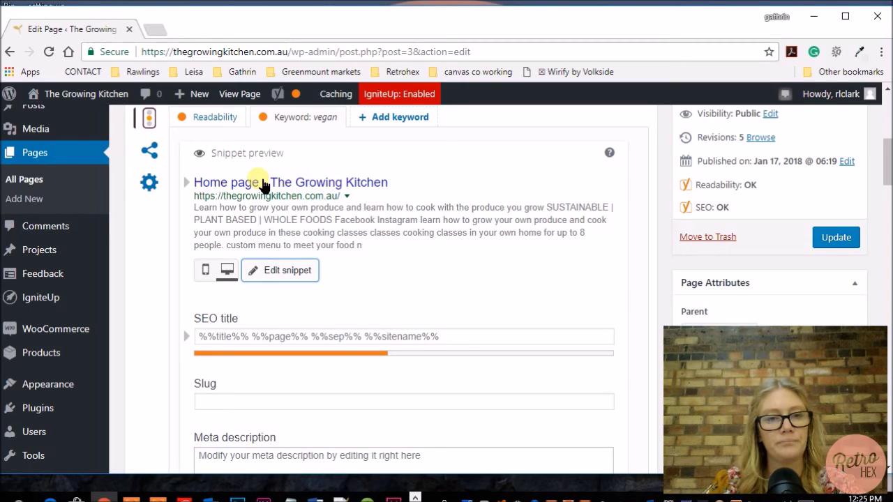
left_click(297, 337)
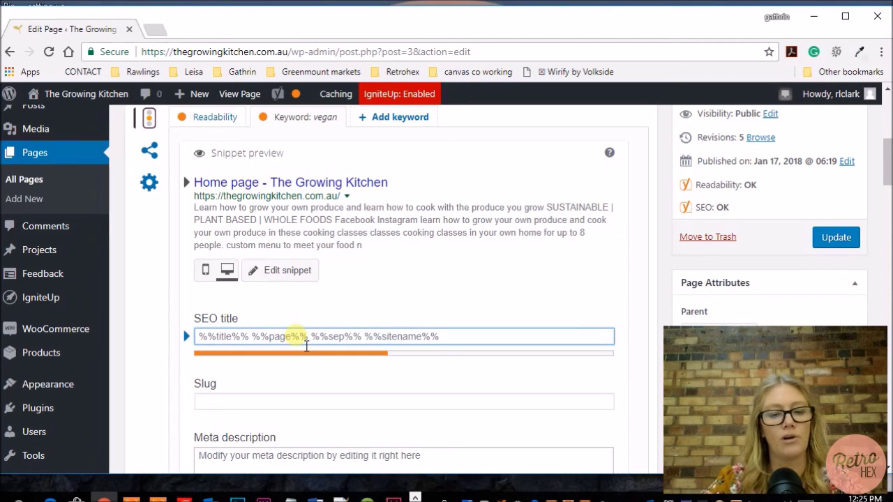
type("Plant ")
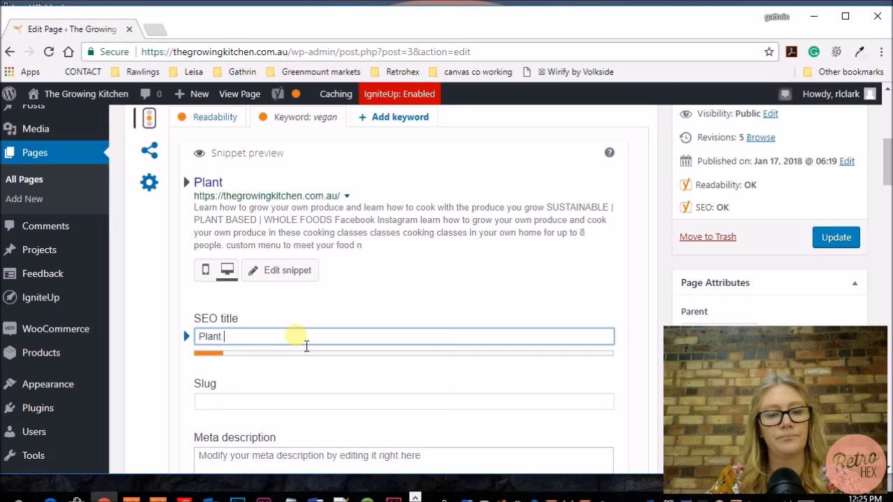
type("Based Vegan Cooking School in the Toowoomba and Darling Downs area")
key("BackSpace")
key("BackSpace")
key("BackSpace")
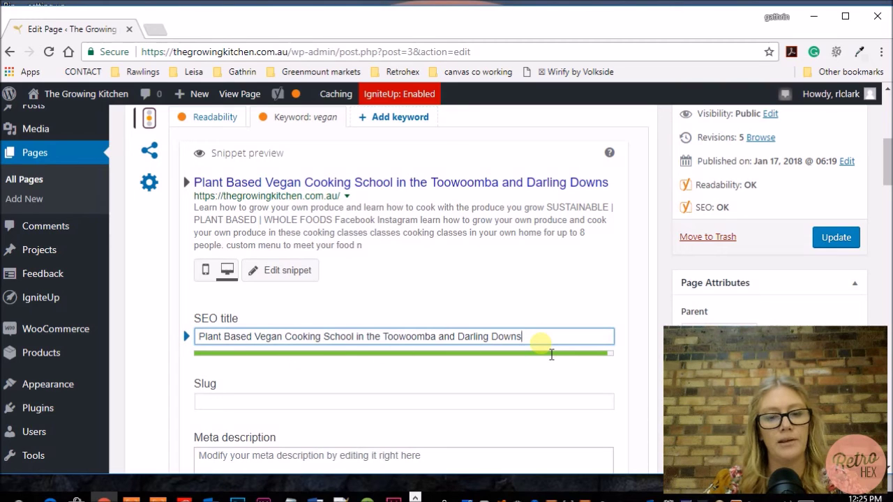
type("ar")
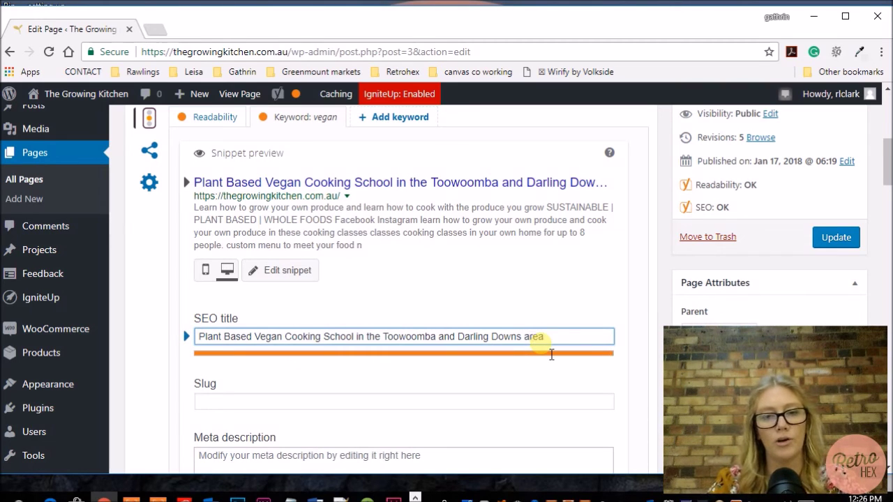
key("BackSpace")
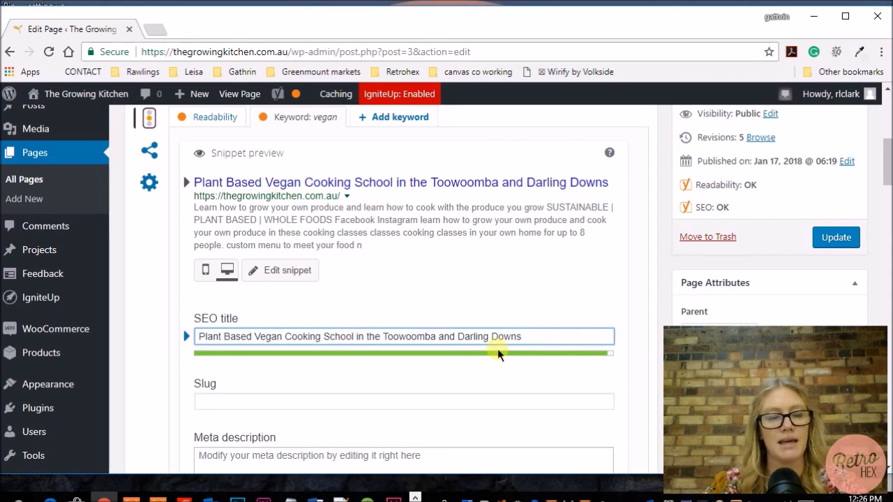
Set the slug to "vegan" and write a meta description covering vegan plant-based cooking classes, growing produce, in-home classes and local food events in Toowoomba, Darling Downs
scroll(497, 348, "down", 1)
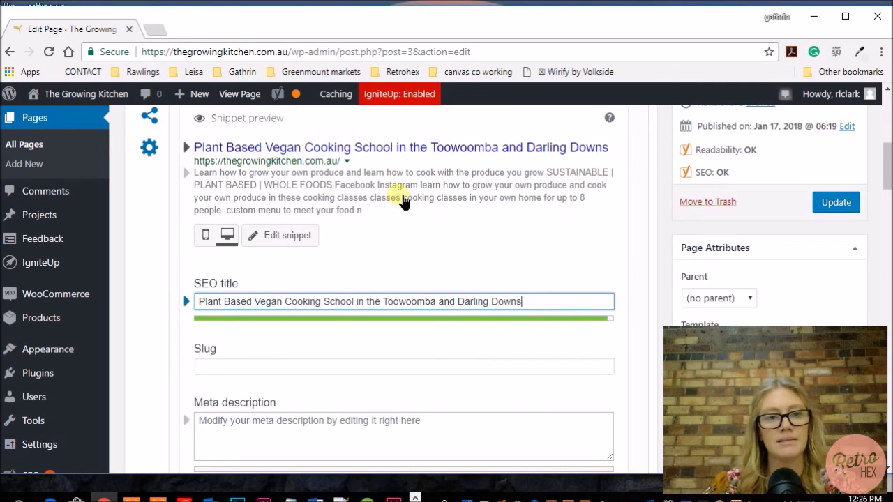
left_click(231, 366)
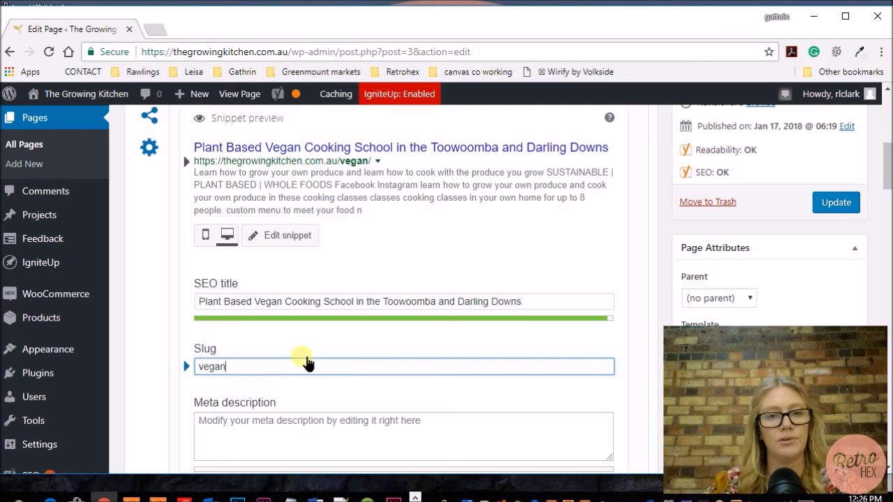
scroll(486, 143, "down", 1)
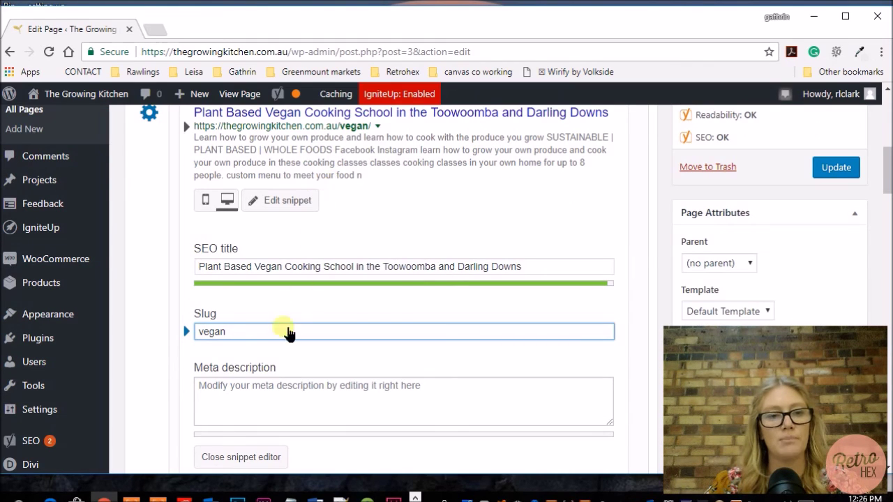
left_click(283, 398)
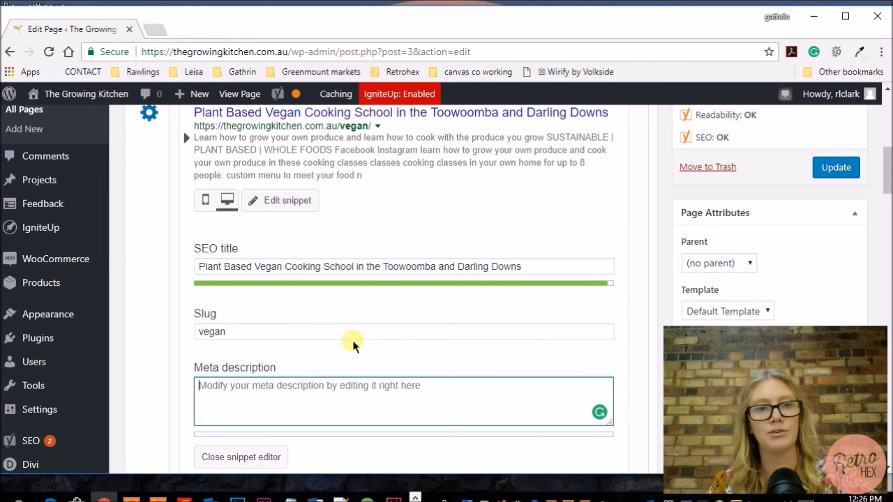
type("Learn how to grow your own produce and learn how to")
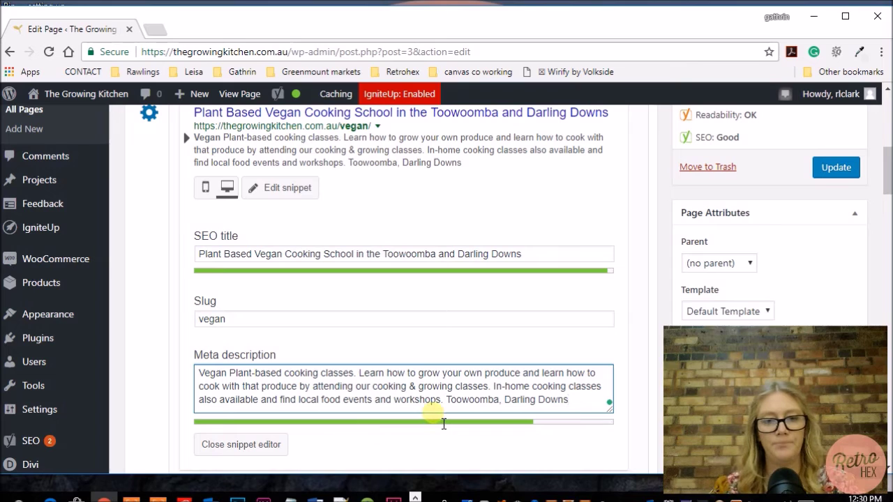
Test the meta description's length limit with filler text, remove the filler, and end the description with "Toowoomba and the Darling Downs"
type("thehahahshd")
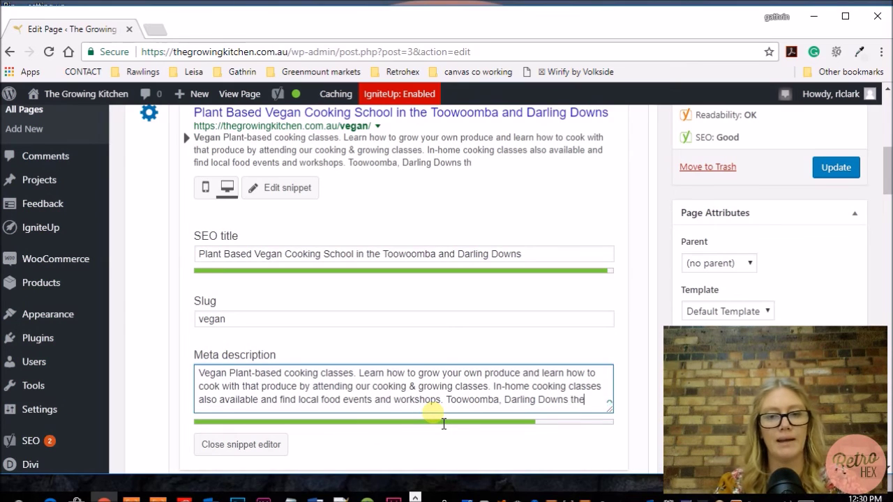
type("hdhehehfhfhfdjdjsksjhkjfhkuhfhfhfhdjdskskjdshkfhadkjhasfkjhaskfjh")
key("BackSpace")
key("BackSpace")
key("BackSpace")
key("BackSpace")
key("BackSpace")
key("BackSpace")
key("BackSpace")
key("BackSpace")
key("BackSpace")
key("BackSpace")
key("BackSpace")
key("BackSpace")
key("BackSpace")
key("BackSpace")
key("BackSpace")
key("BackSpace")
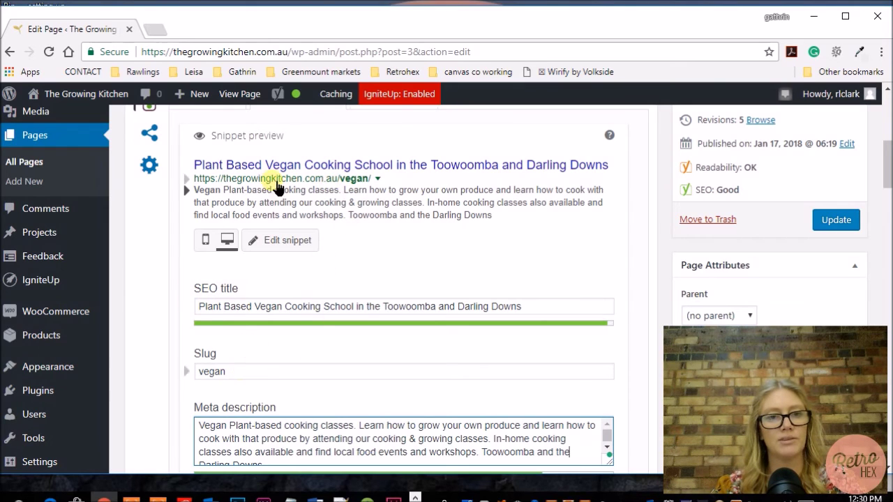
Change the SEO title to "Plant-Based Vegan Cooking Classes in Toowoomba and Darling Downs" and close the snippet editor
scroll(387, 373, "down", 2)
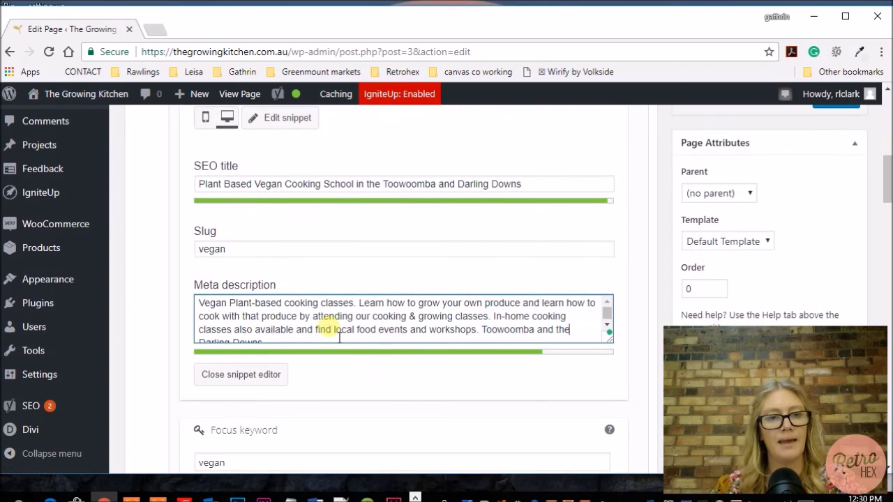
scroll(277, 353, "up", 3)
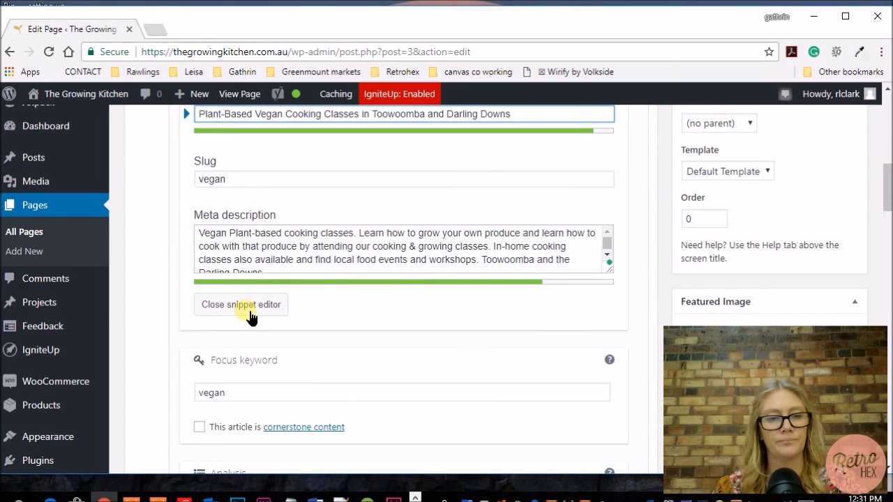
left_click(250, 313)
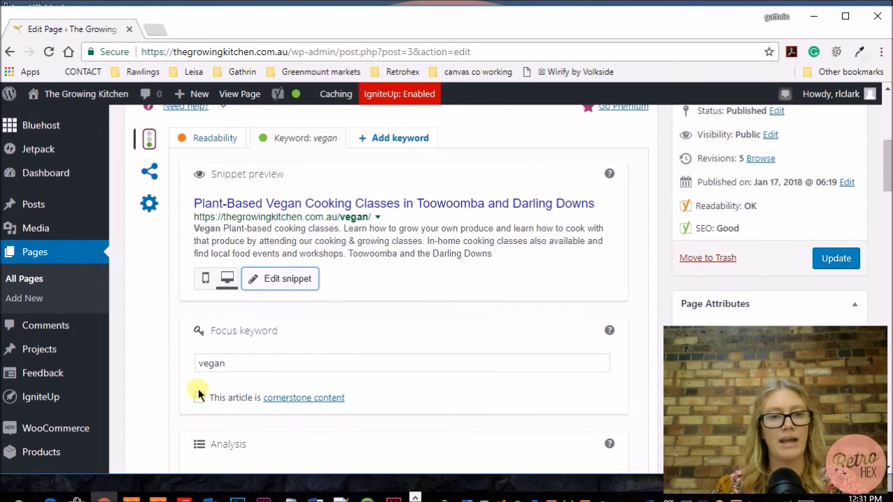
Replace "WHOLE FOODS" with "VEGAN" in the INFORMATION text module's heading and save the module
scroll(543, 235, "down", 4)
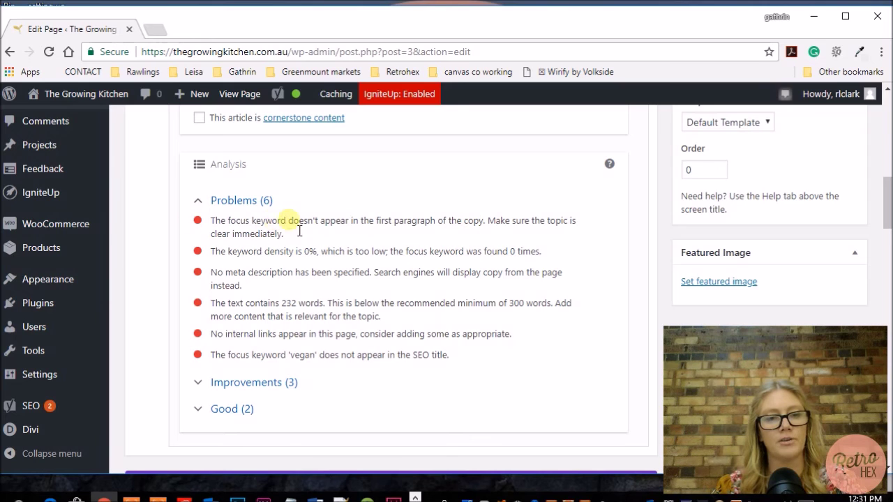
scroll(512, 230, "down", 6)
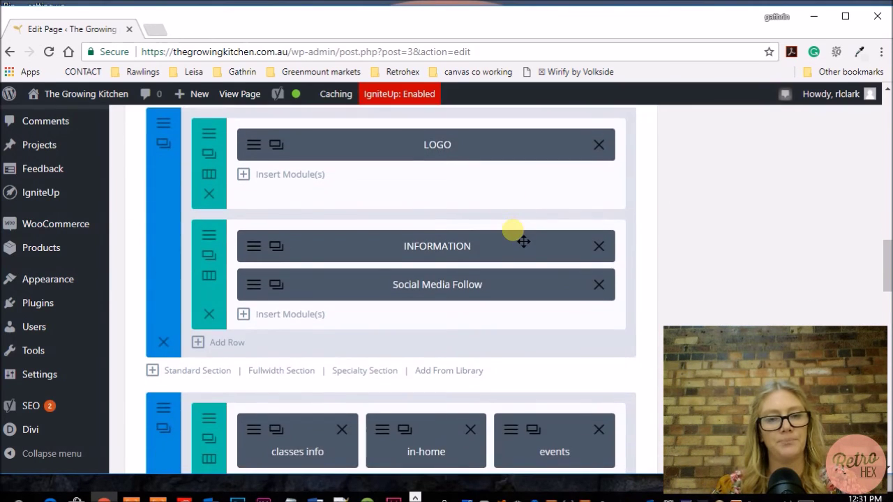
scroll(523, 242, "up", 1)
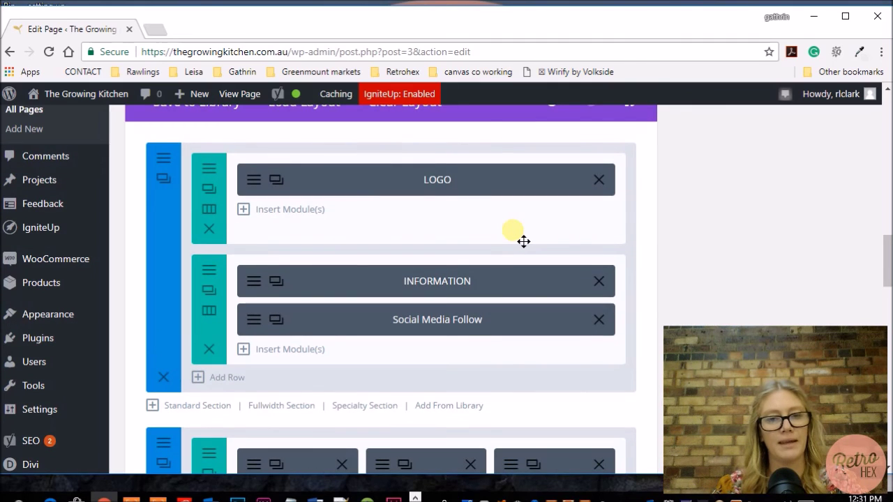
left_click(253, 281)
scroll(444, 321, "down", 1)
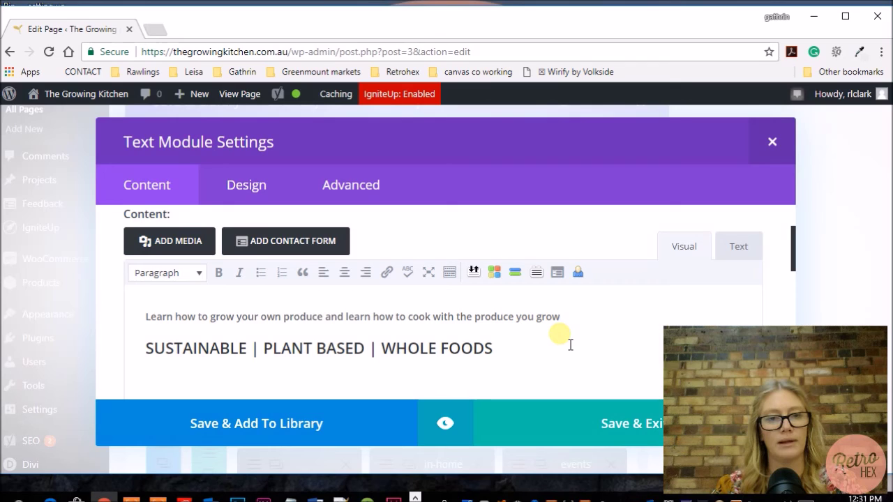
scroll(570, 344, "down", 1)
left_click_drag(380, 314, 505, 322)
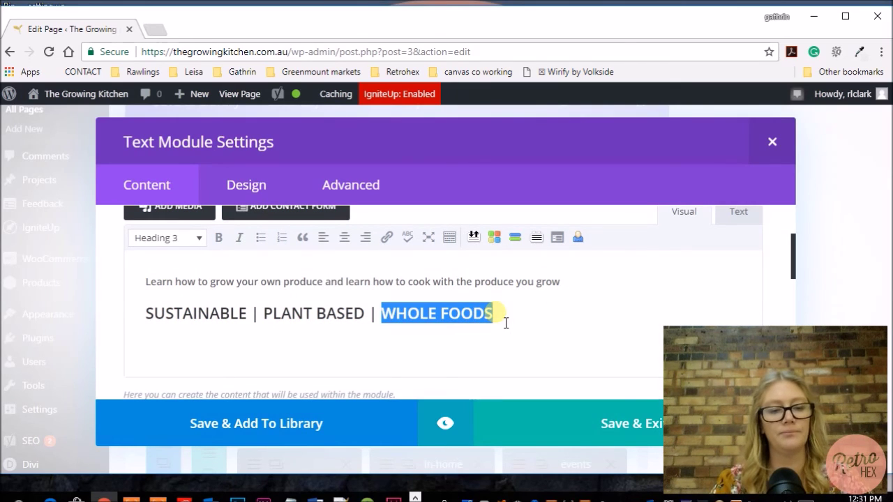
type("VEGAN")
left_click(594, 414)
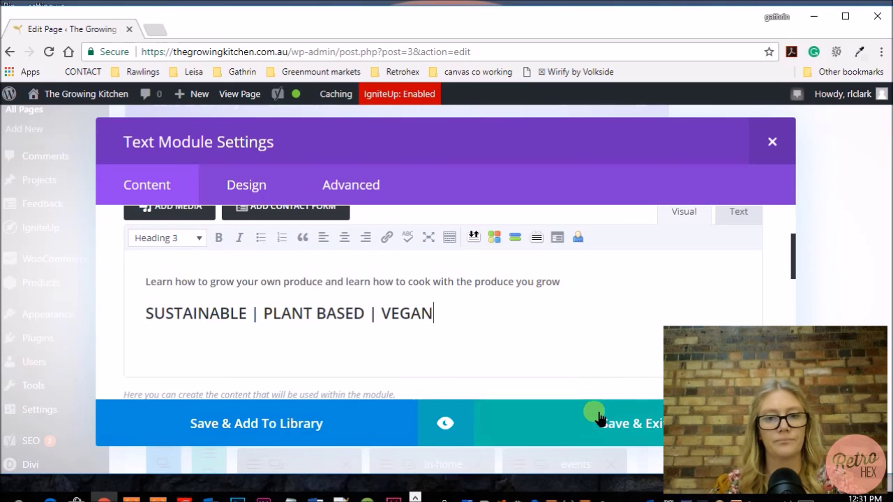
Examine the Yoast analysis problems for the focus keyword against the Home page's Divi Builder sections
scroll(536, 353, "up", 2)
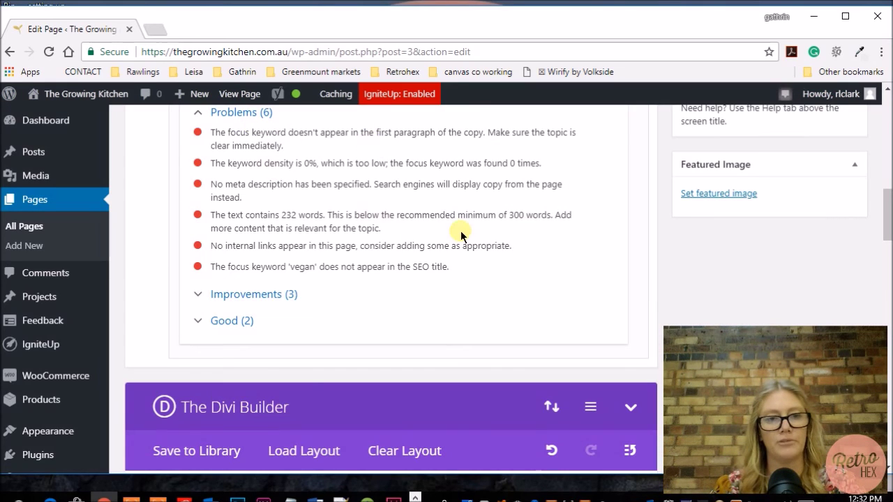
scroll(461, 231, "up", 1)
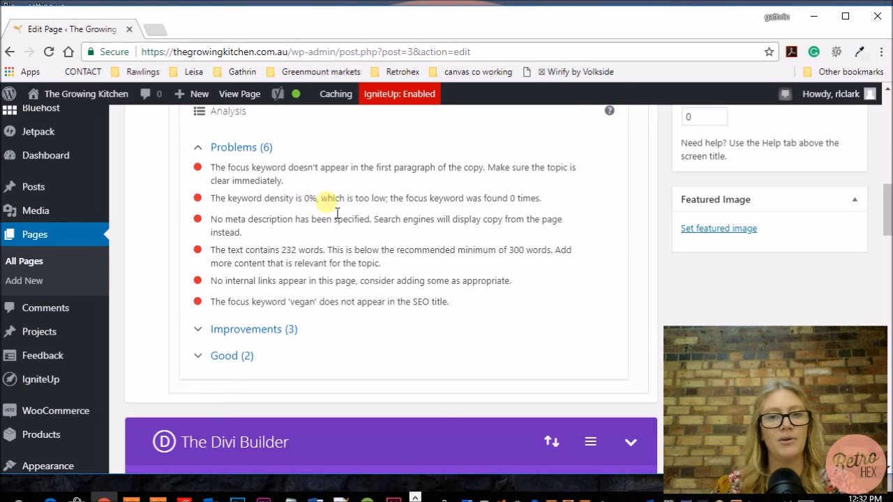
scroll(470, 219, "up", 6)
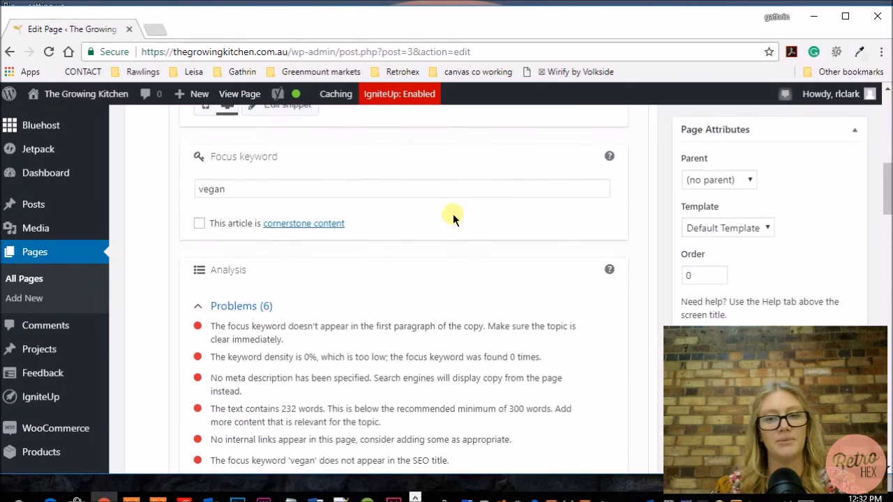
scroll(455, 260, "down", 10)
scroll(455, 261, "down", 5)
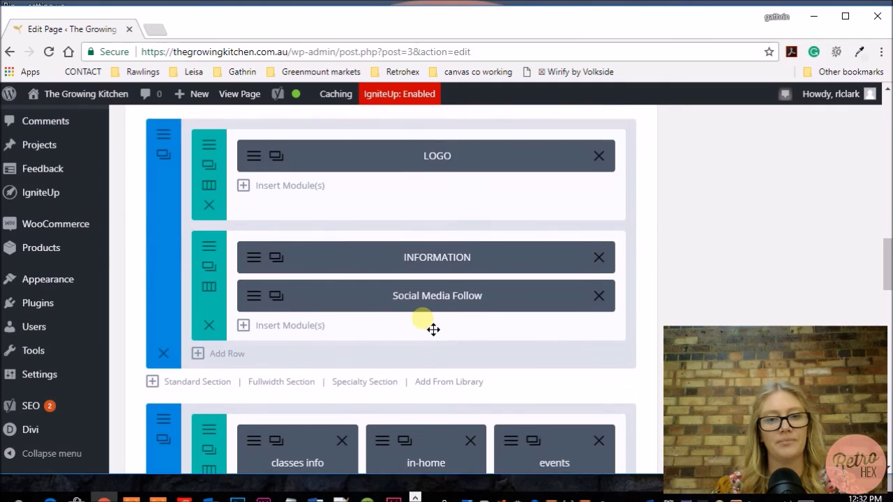
scroll(476, 267, "down", 3)
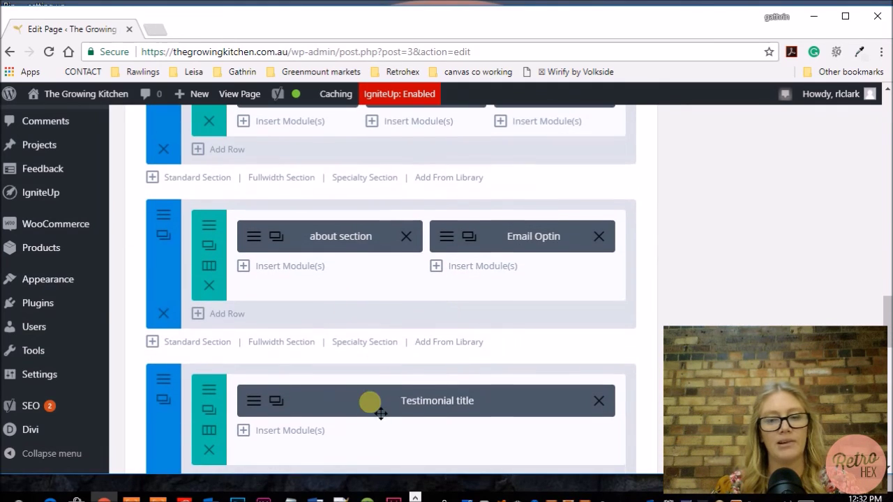
scroll(384, 398, "down", 2)
scroll(397, 406, "up", 9)
scroll(397, 407, "up", 5)
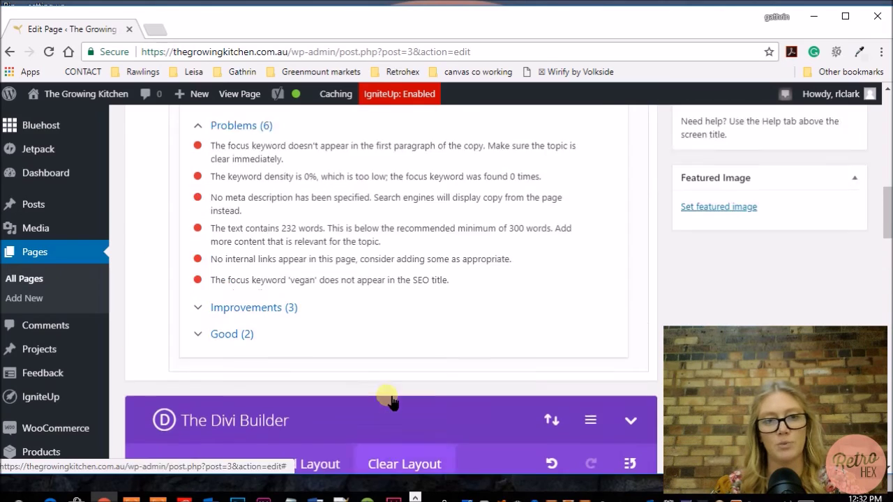
scroll(391, 402, "down", 1)
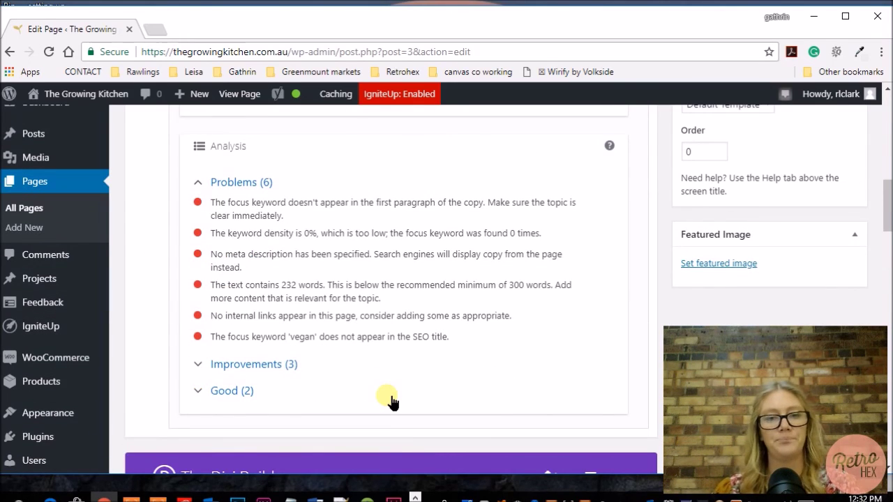
Update the Home page to save the new snippet and content changes
scroll(392, 398, "up", 6)
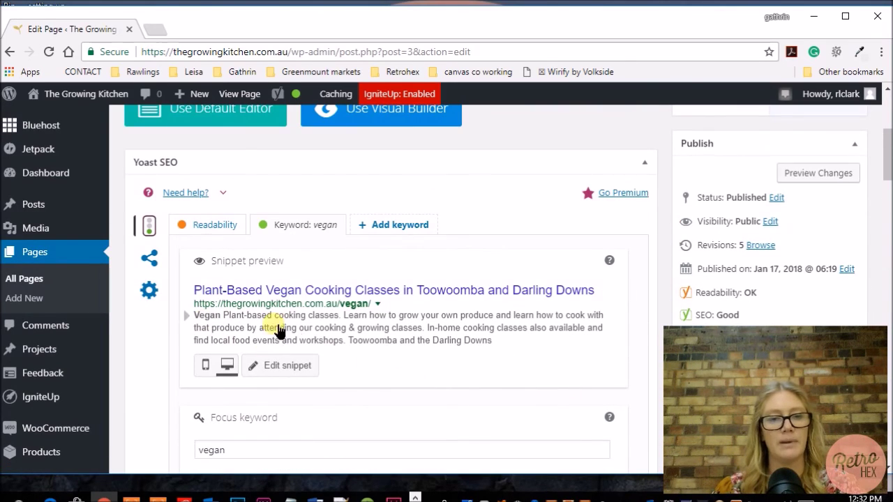
scroll(342, 290, "down", 5)
scroll(357, 287, "up", 3)
scroll(356, 285, "up", 1)
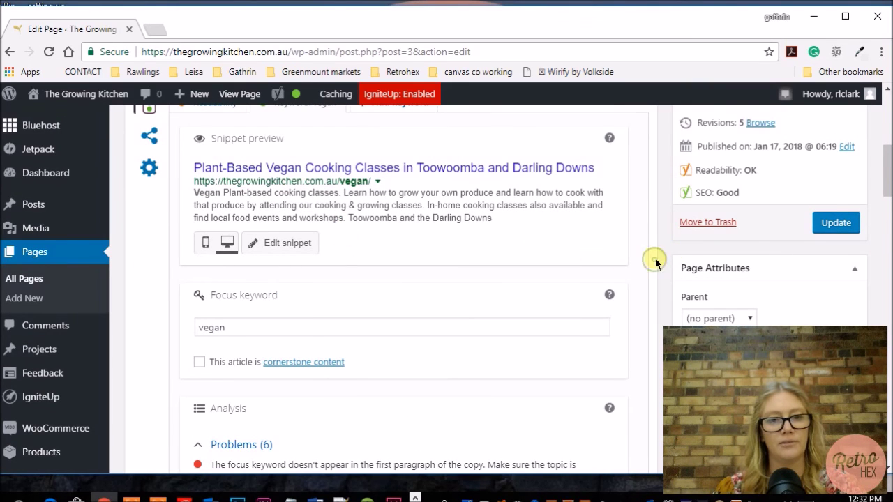
scroll(655, 258, "down", 4)
scroll(655, 258, "down", 1)
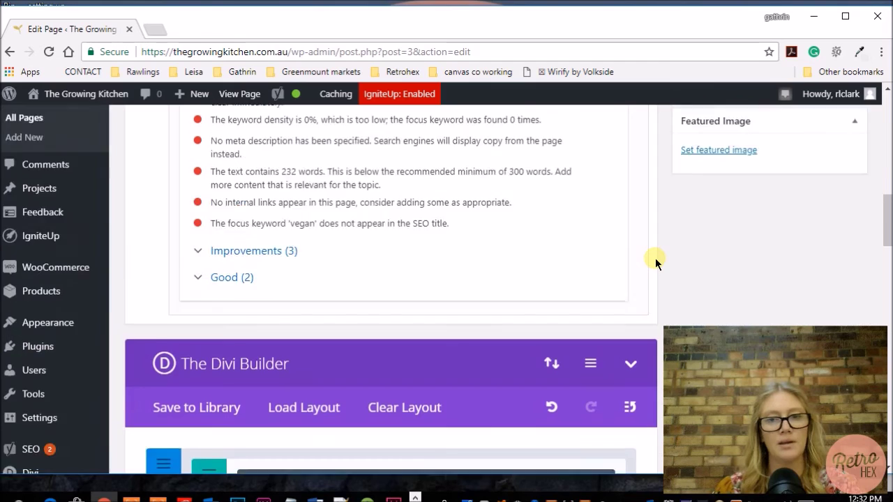
scroll(655, 258, "up", 5)
scroll(655, 258, "up", 2)
left_click(839, 280)
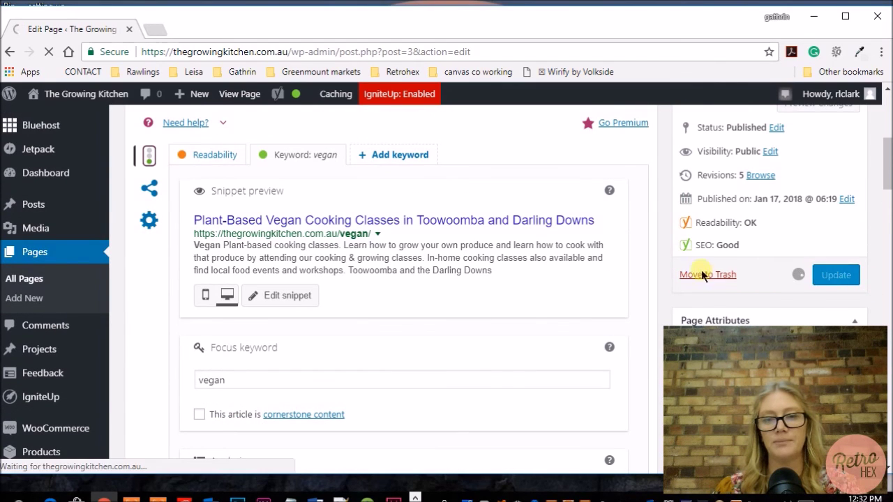
Examine the refreshed Yoast analysis problems for the focus keyword against the Divi Builder modules
scroll(235, 285, "down", 4)
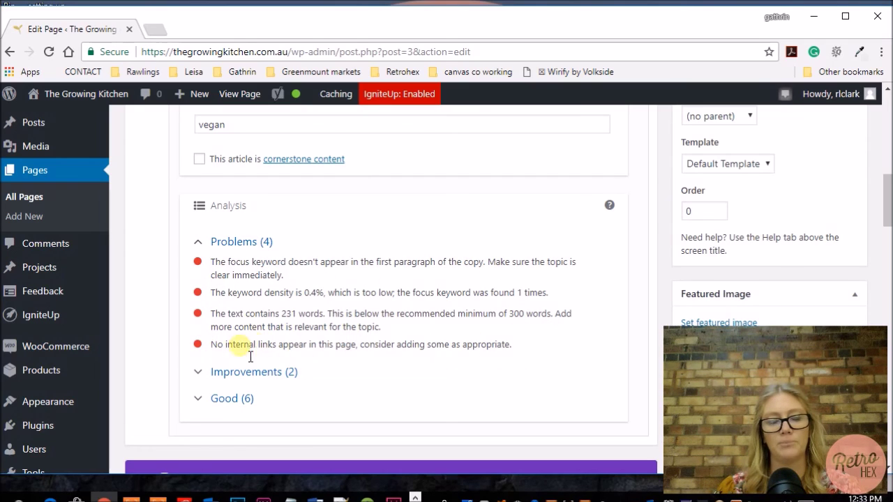
scroll(361, 348, "down", 2)
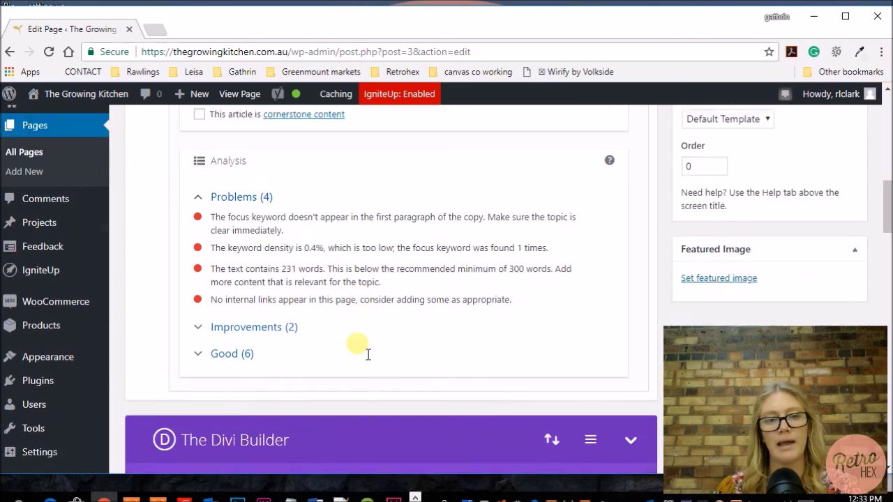
scroll(360, 349, "down", 3)
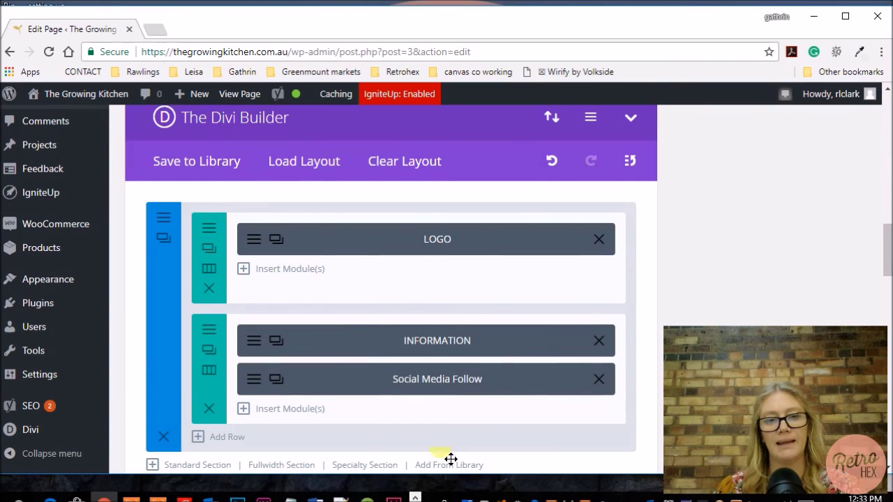
scroll(370, 404, "down", 5)
scroll(395, 341, "up", 8)
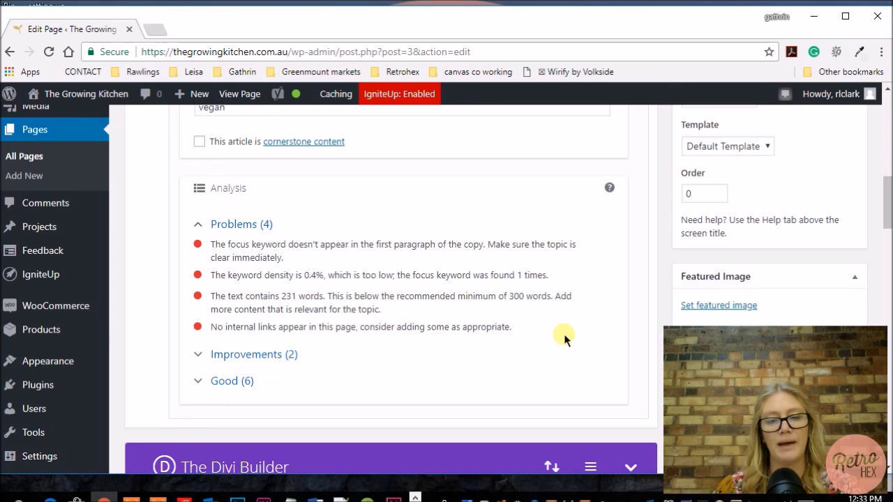
scroll(563, 338, "up", 5)
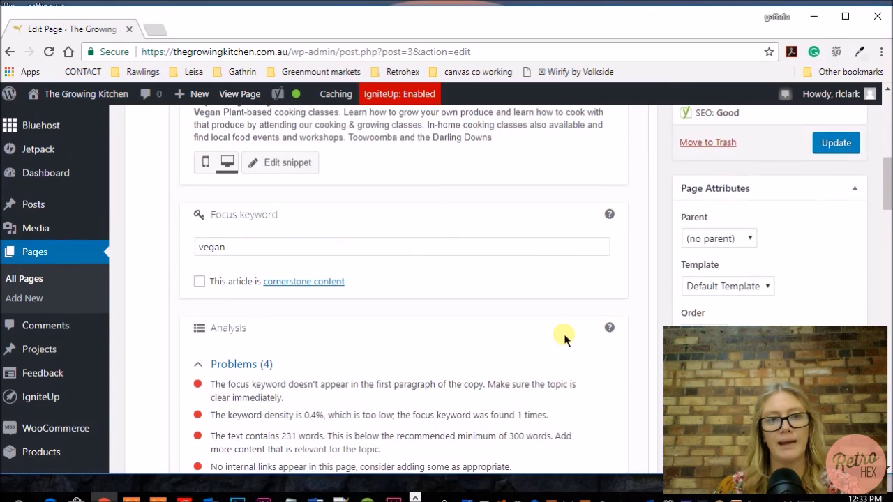
scroll(564, 339, "down", 3)
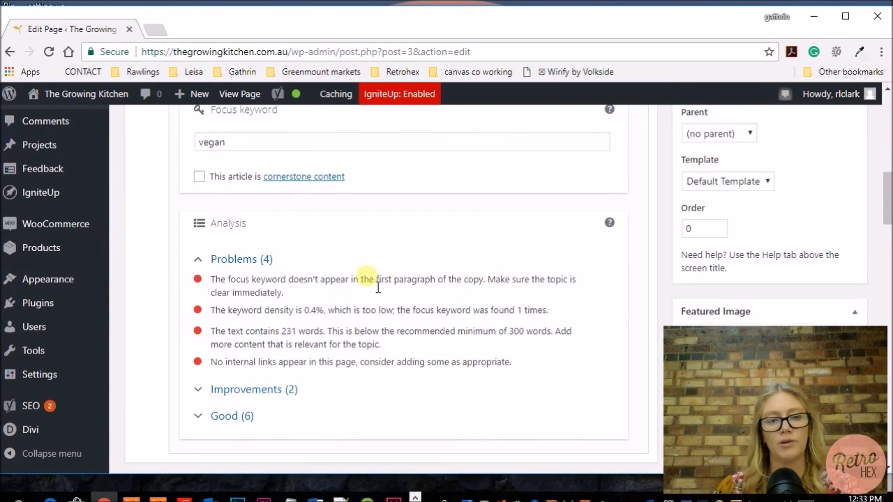
Expand the Improvements and Good results of the Yoast analysis and review them alongside the problems
left_click(249, 390)
scroll(401, 366, "down", 3)
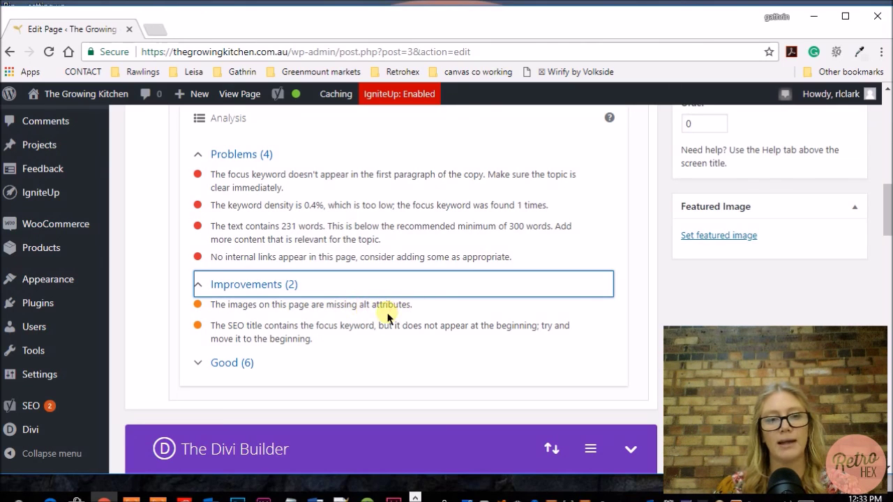
scroll(388, 315, "down", 2)
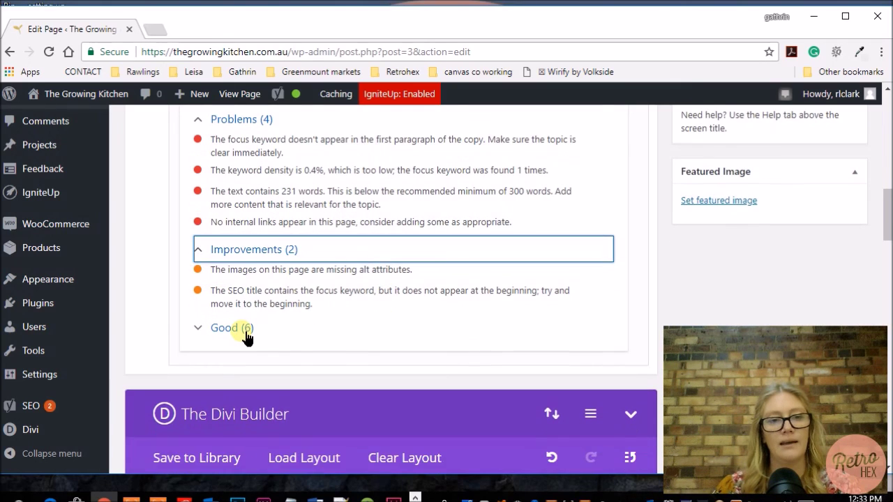
left_click(241, 334)
scroll(289, 269, "down", 1)
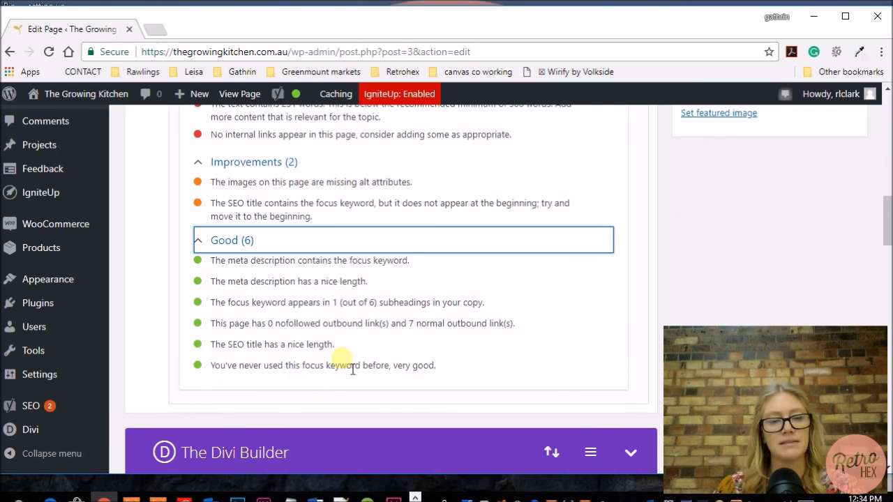
scroll(444, 357, "up", 3)
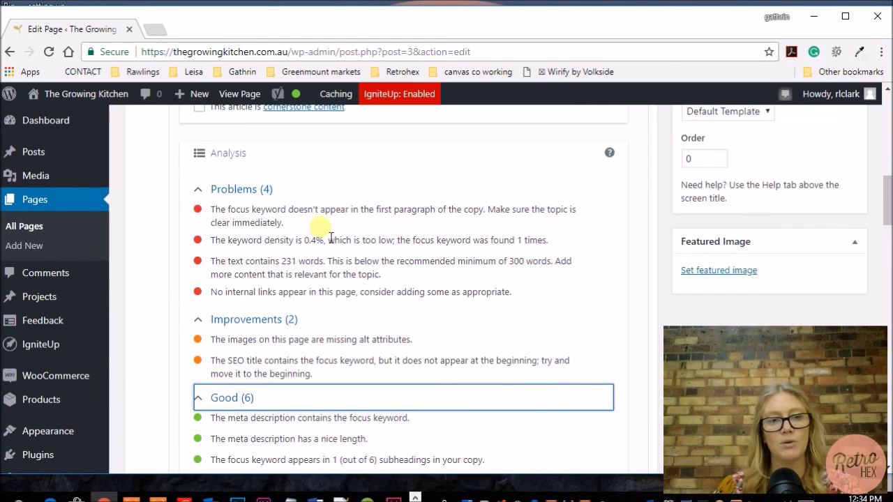
scroll(574, 309, "down", 4)
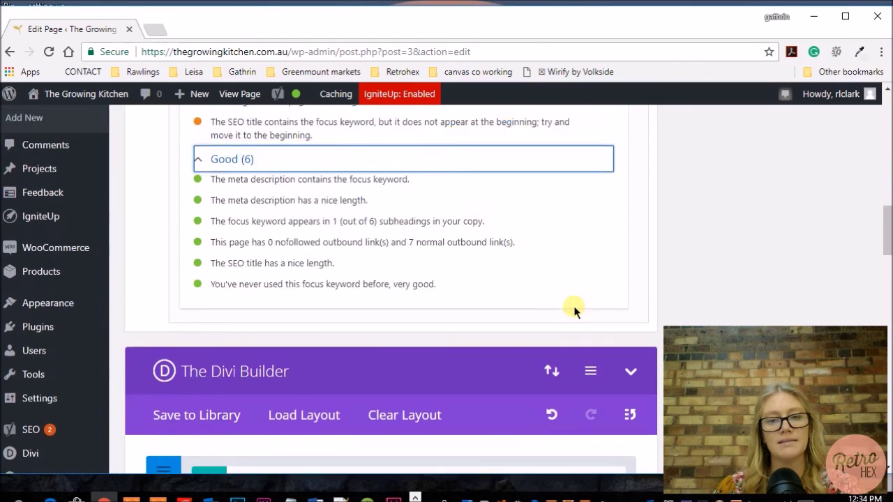
Review the updated Home page's snippet preview, focus keyword, and readability and SEO ratings
scroll(574, 309, "up", 7)
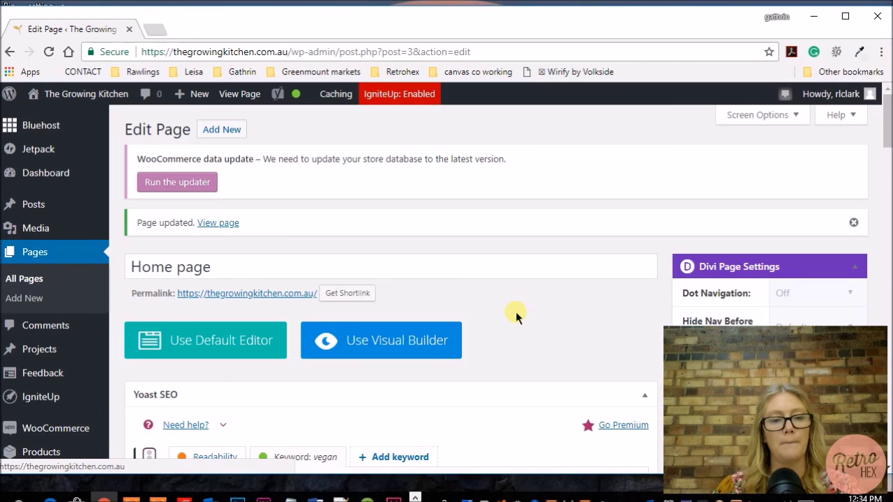
scroll(515, 311, "down", 3)
scroll(520, 318, "down", 1)
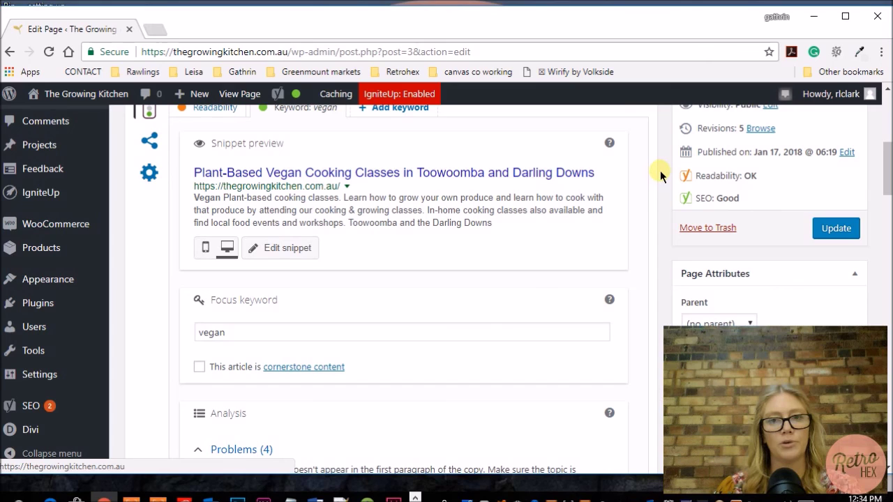
scroll(660, 175, "up", 1)
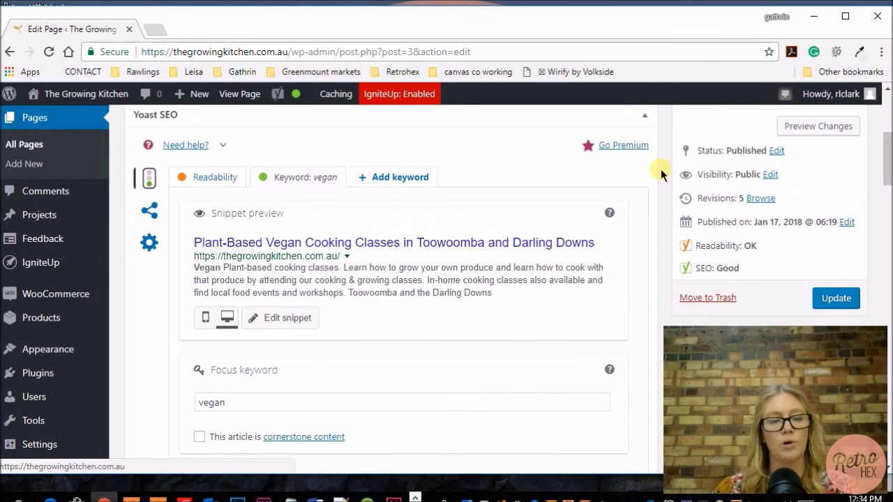